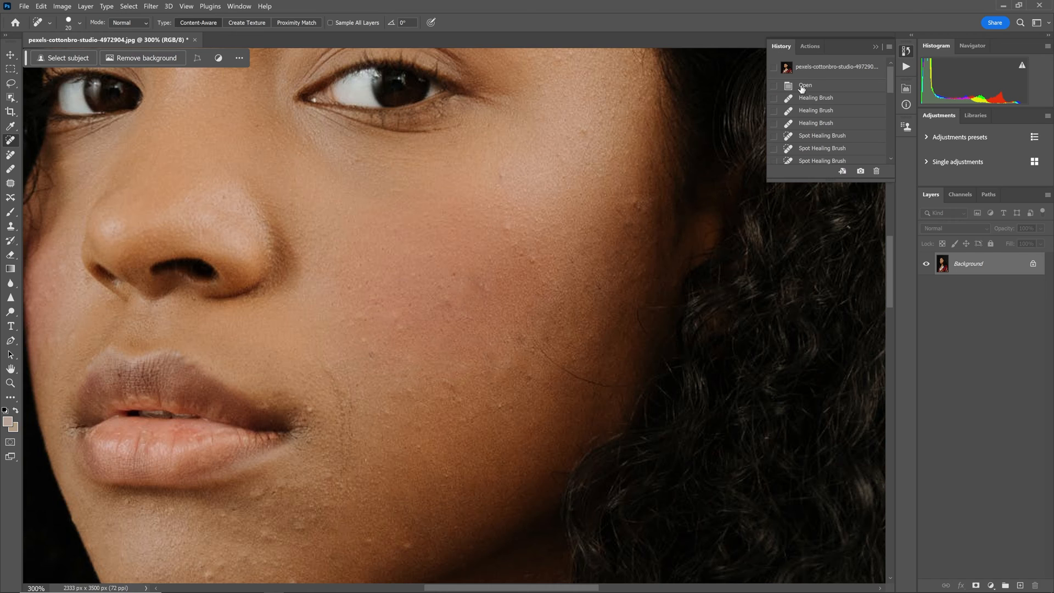
Enlarge the history list and compare the photo's opened state with its last Spot Healing Brush state
click(812, 91)
drag(891, 83, 891, 156)
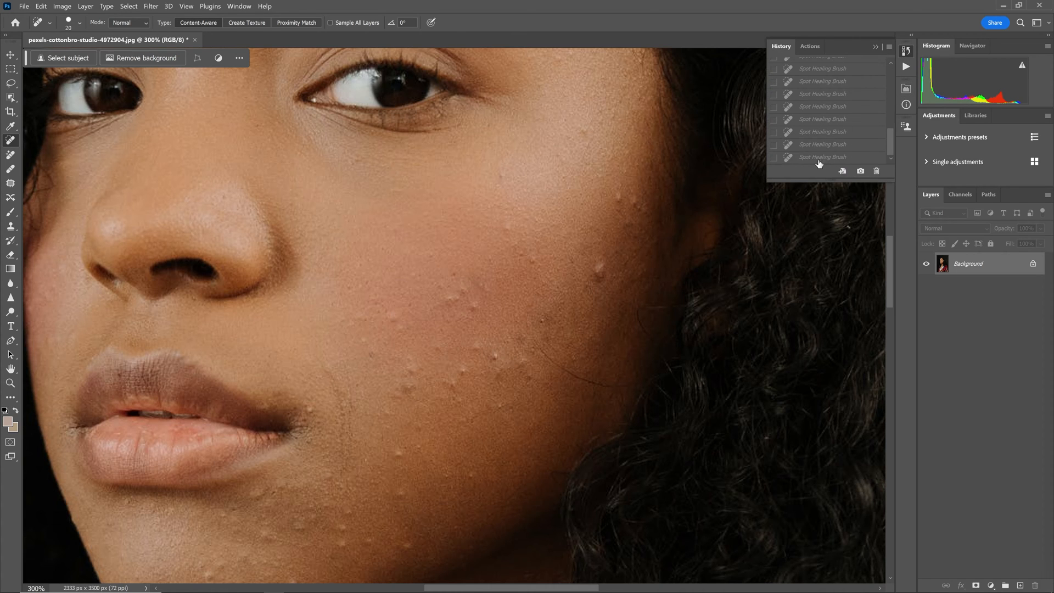
drag(843, 183, 846, 438)
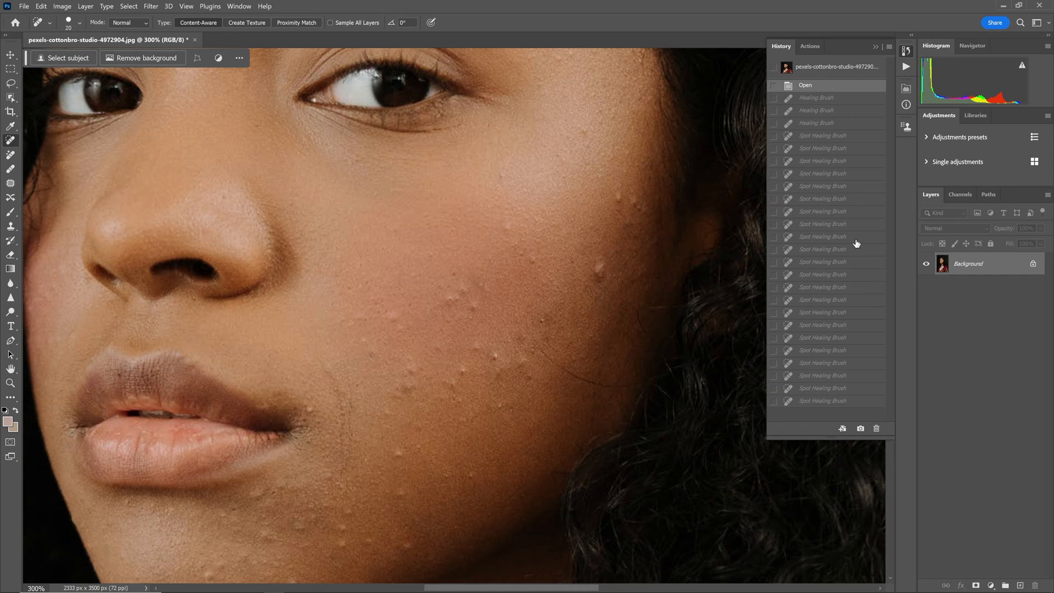
click(837, 402)
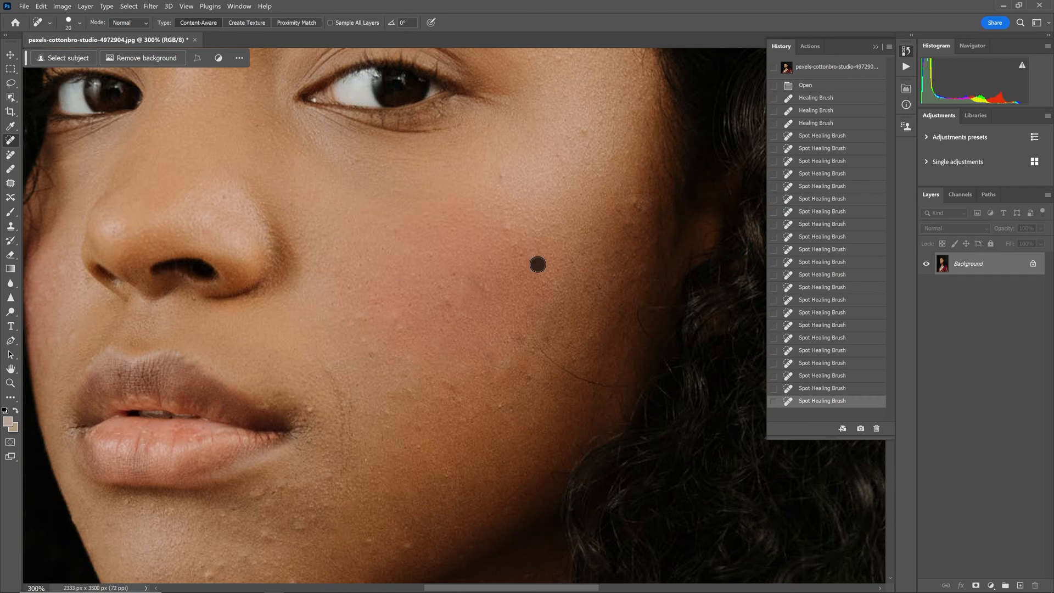
Heal two more small blemishes on the woman's cheek with the Spot Healing Brush
click(525, 253)
click(521, 338)
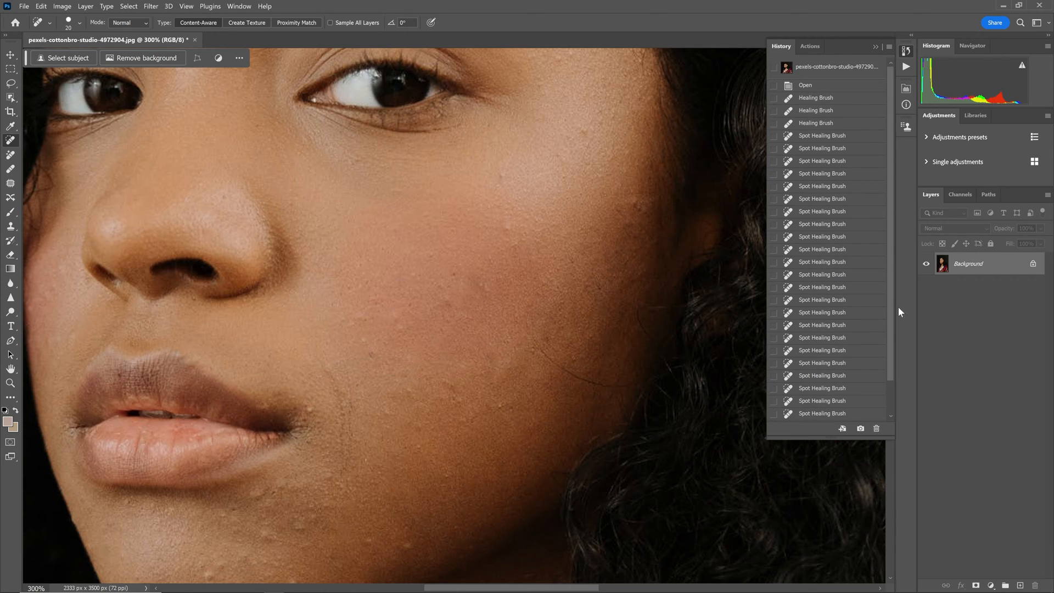
Revert the photo to its opened state and duplicate the Background layer, naming the copy "healed"
click(852, 86)
drag(1000, 264, 1005, 585)
double_click(934, 102)
text(he)
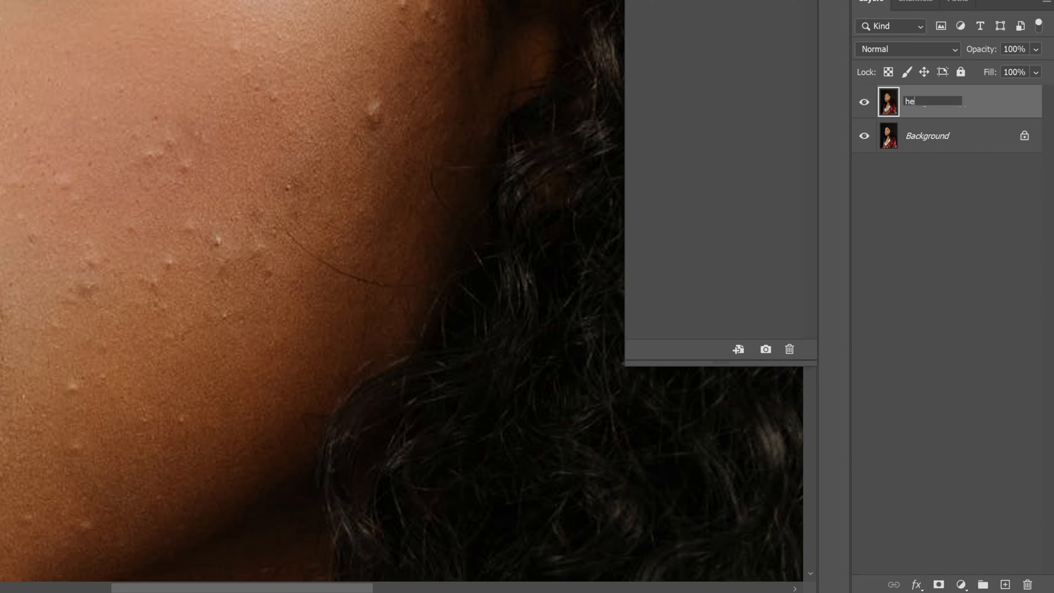
text(aled)
key(Return)
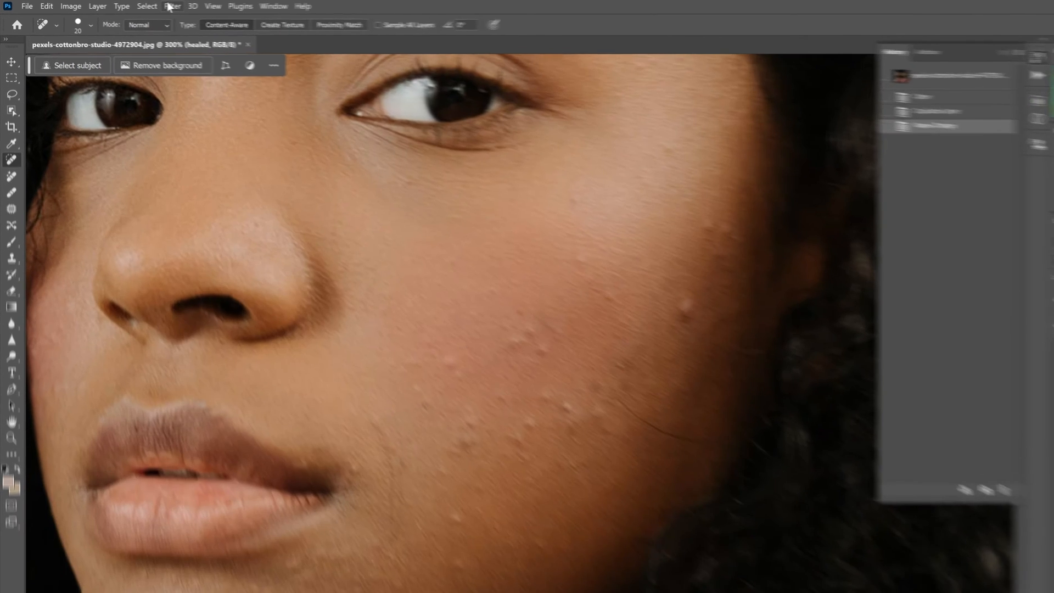
Apply the Retouch4me Heal filter to the healed layer at Sensitivity 100 with Make Mask enabled
click(150, 6)
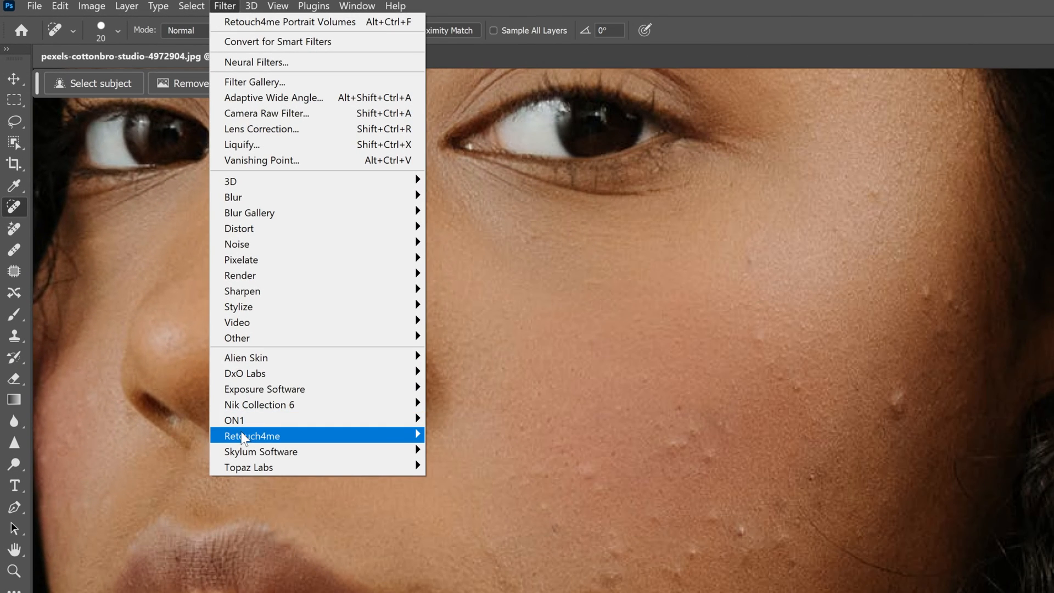
mouse_move(162, 295)
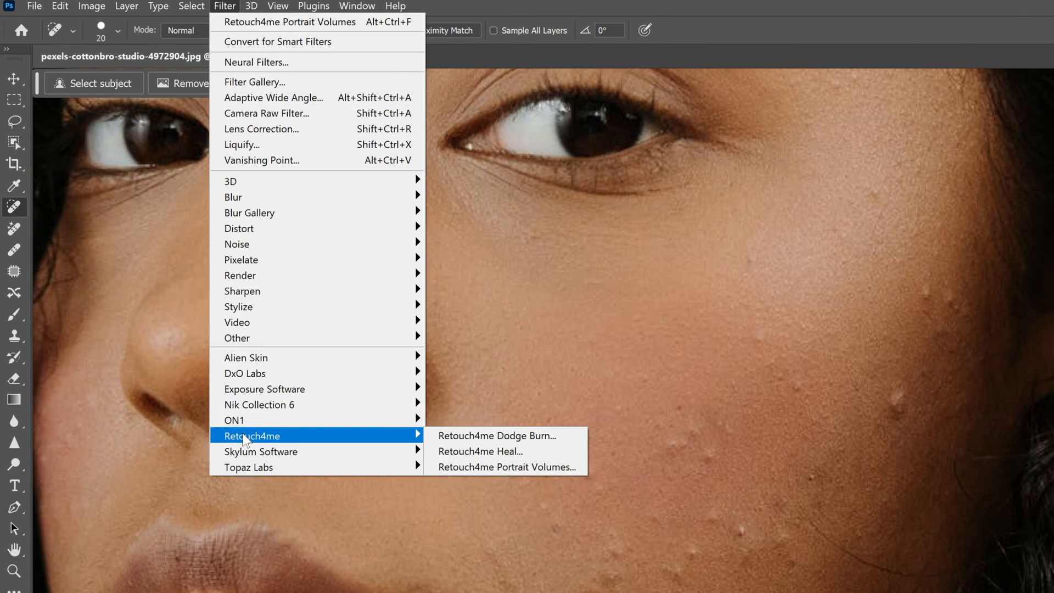
click(461, 461)
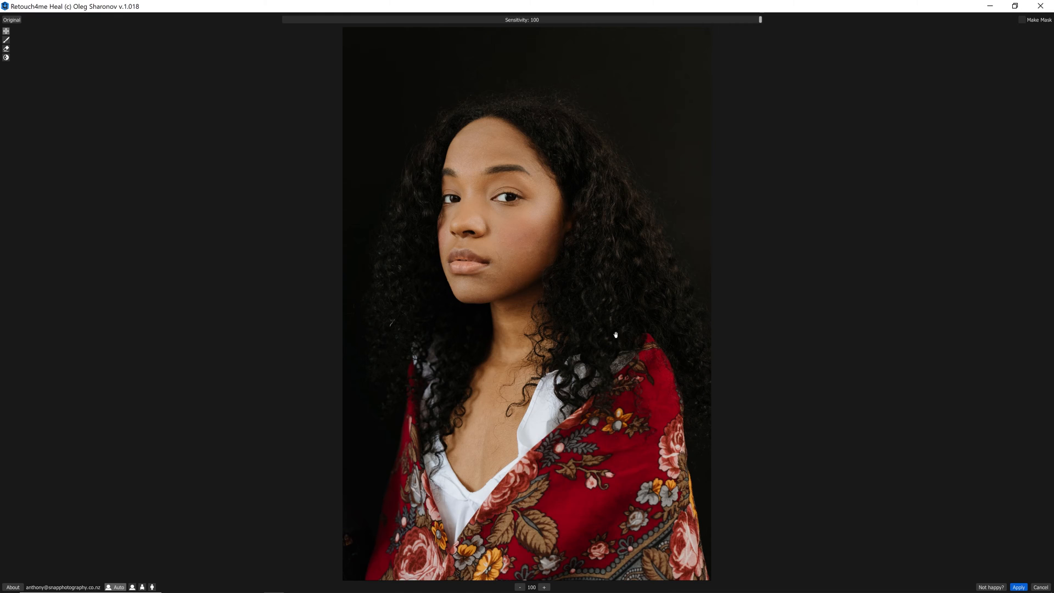
scroll(537, 262, up, 1)
scroll(537, 262, up, 4)
drag(546, 263, 563, 345)
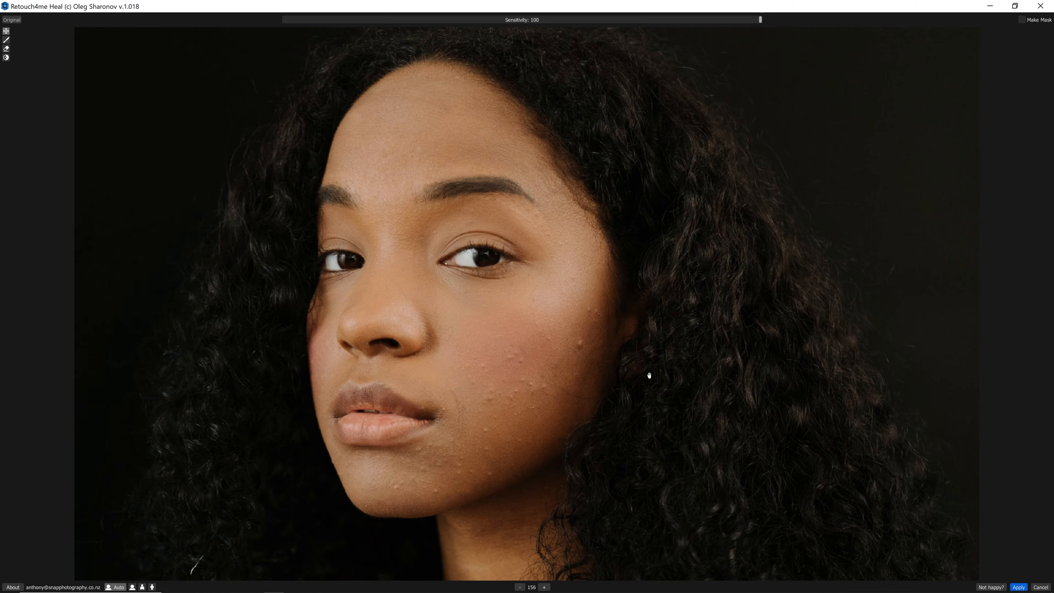
scroll(649, 375, up, 1)
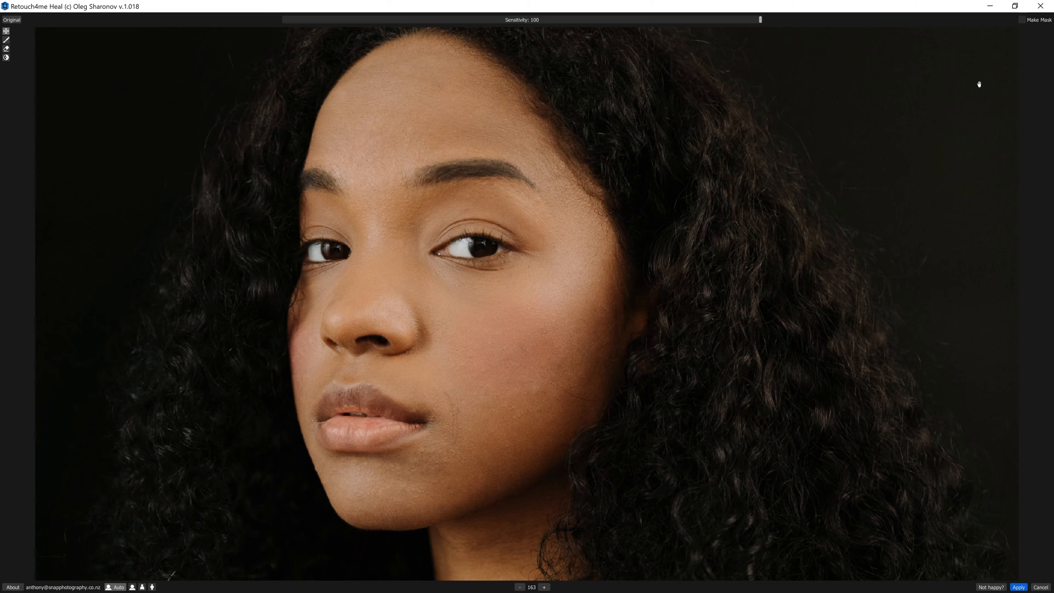
click(1022, 20)
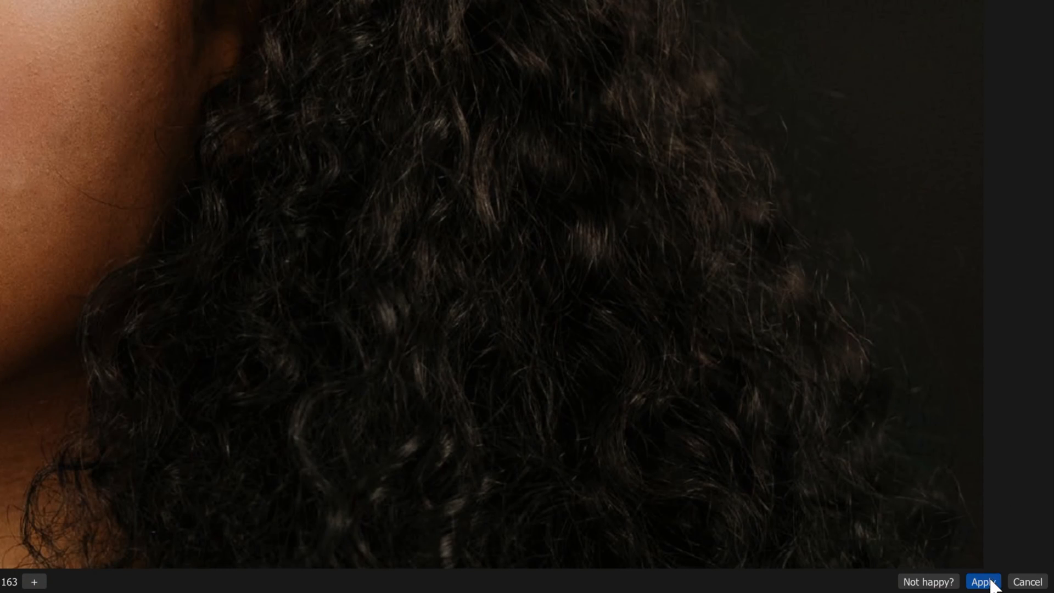
click(993, 584)
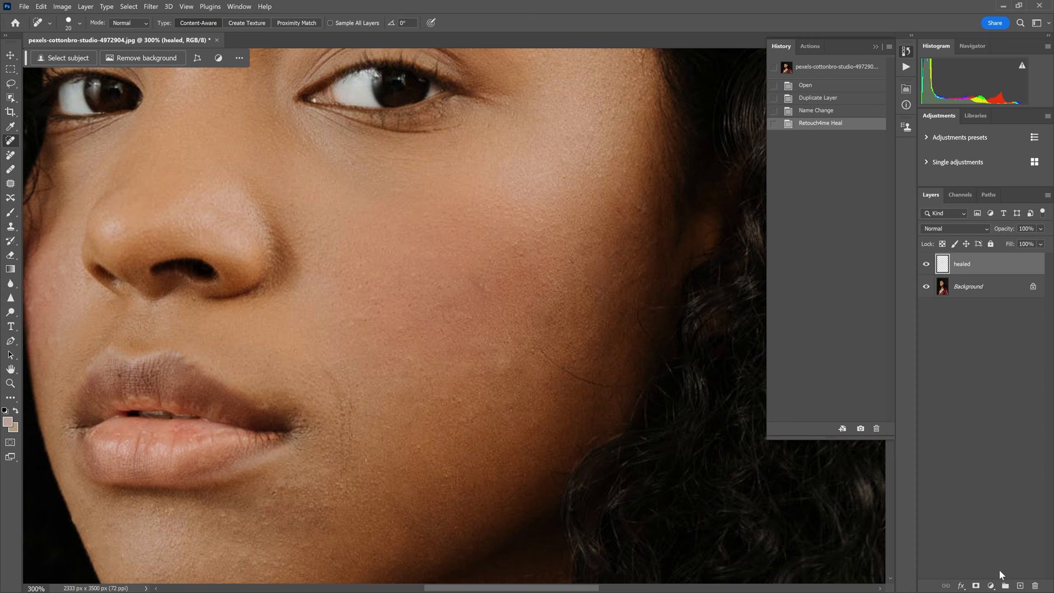
Compare the skin with and without the healed layer, and view the healed patches without the background
click(927, 266)
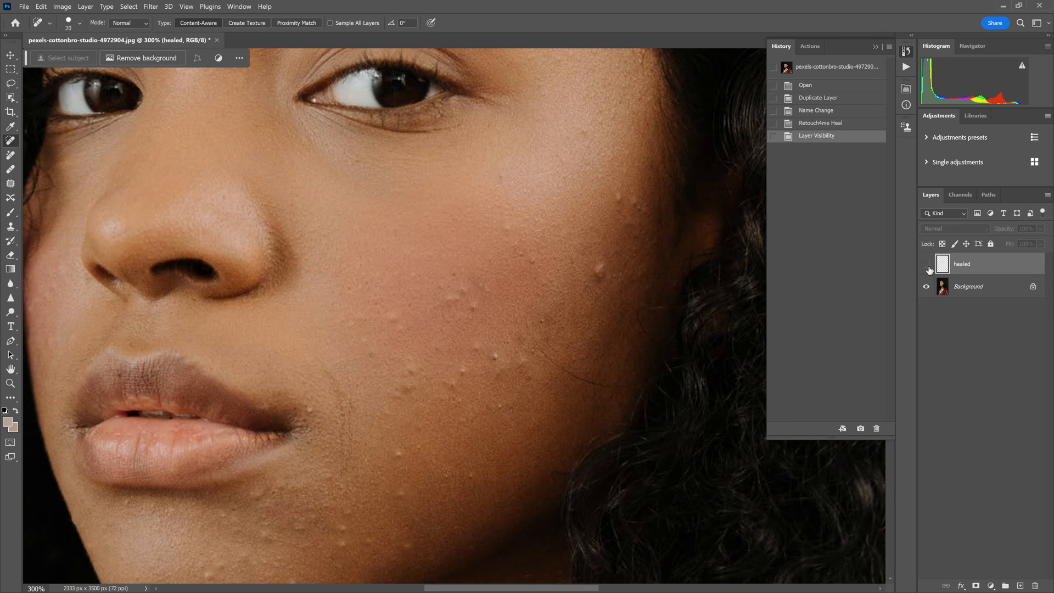
click(928, 267)
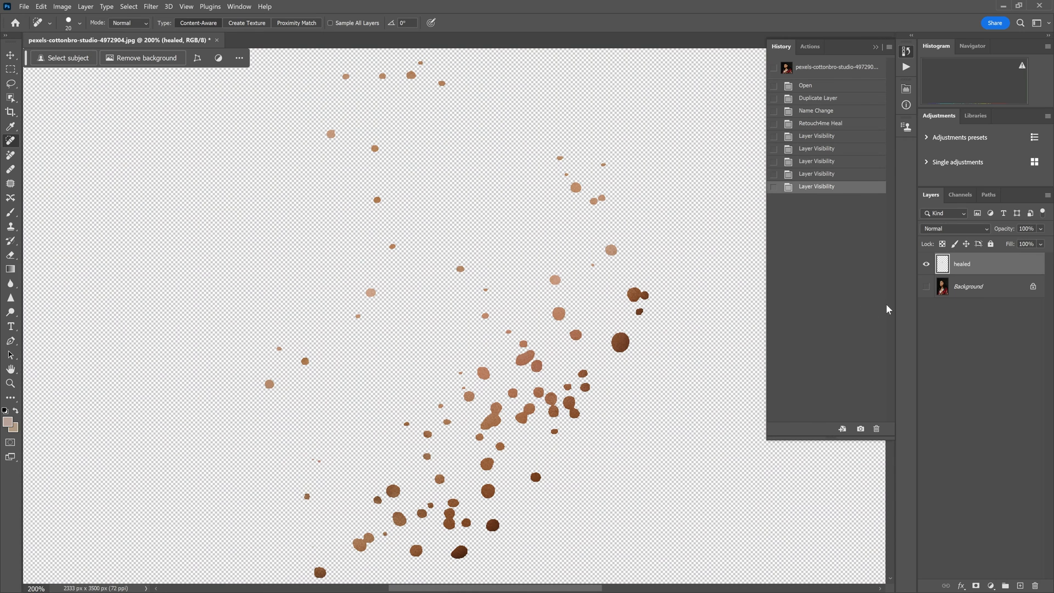
click(926, 287)
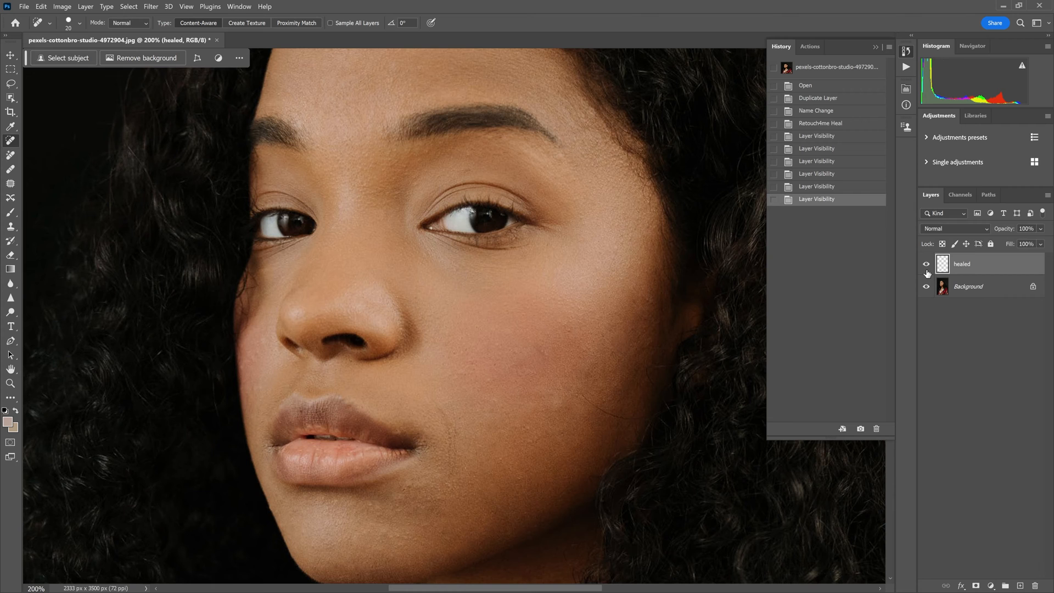
click(927, 266)
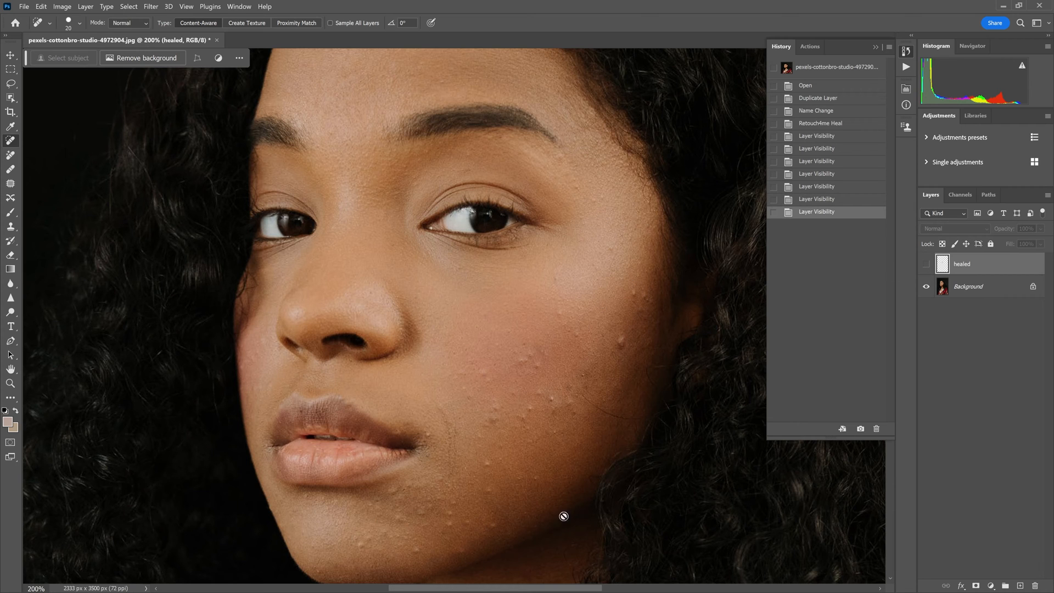
click(927, 266)
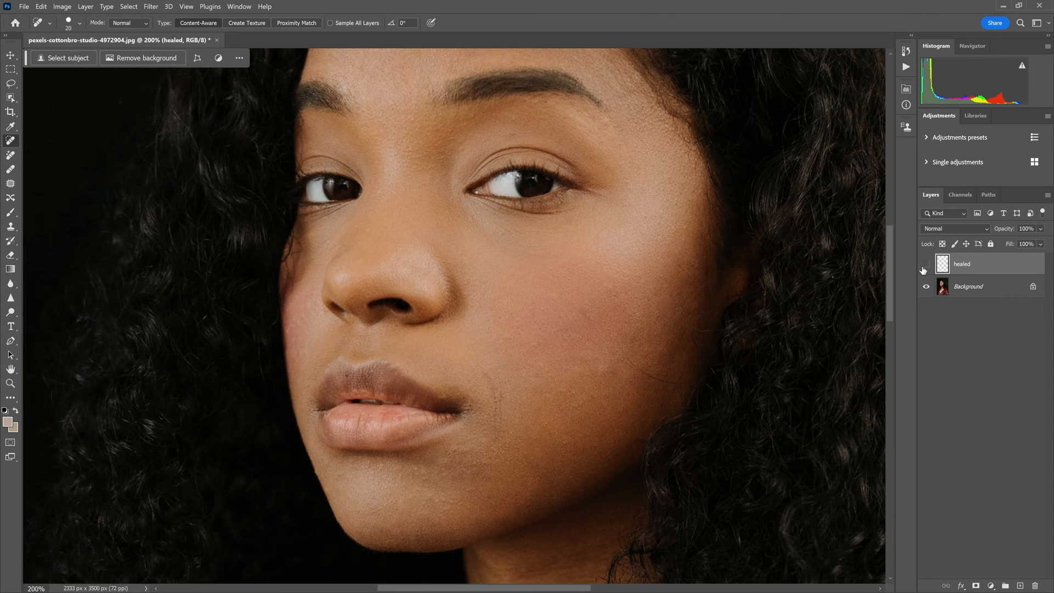
click(924, 268)
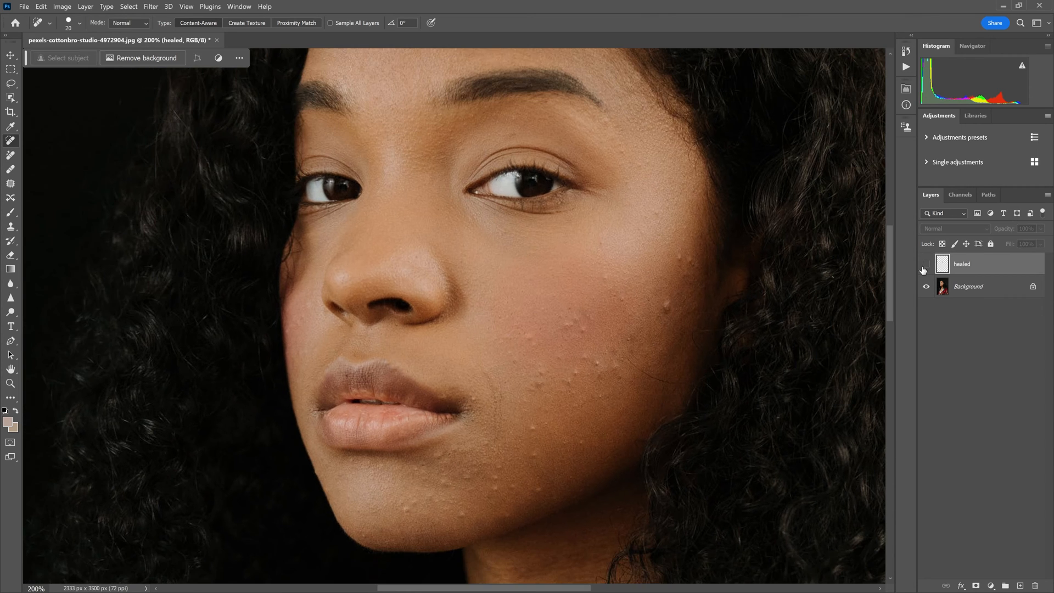
click(925, 266)
click(925, 266)
click(925, 265)
drag(730, 237, 698, 358)
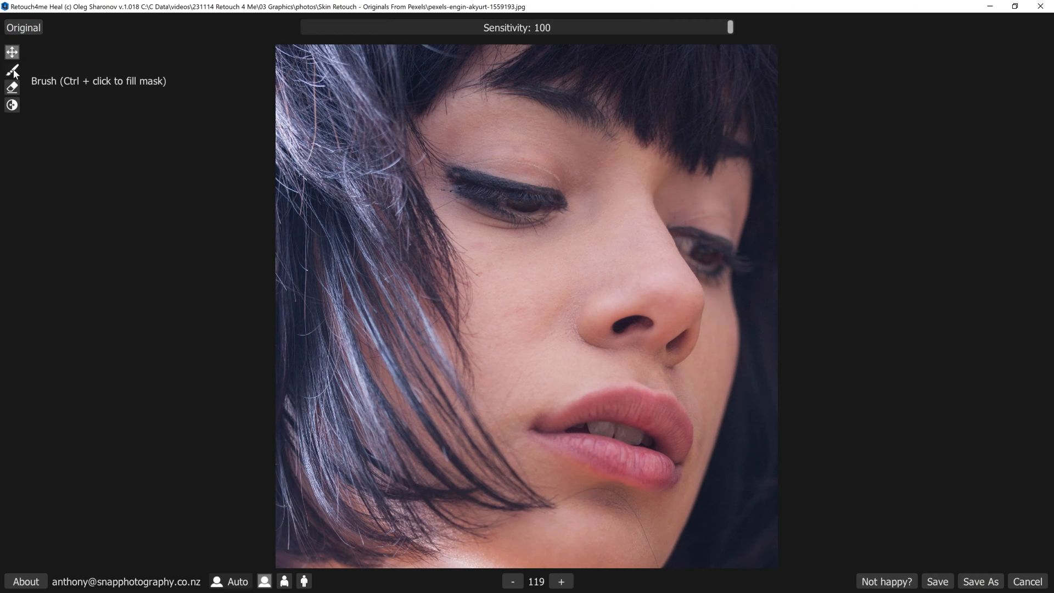
In standalone Retouch4me Heal, select the mask Brush for the close-up portrait and adjust the Sensitivity
click(12, 70)
drag(623, 25, 483, 26)
drag(717, 69, 772, 76)
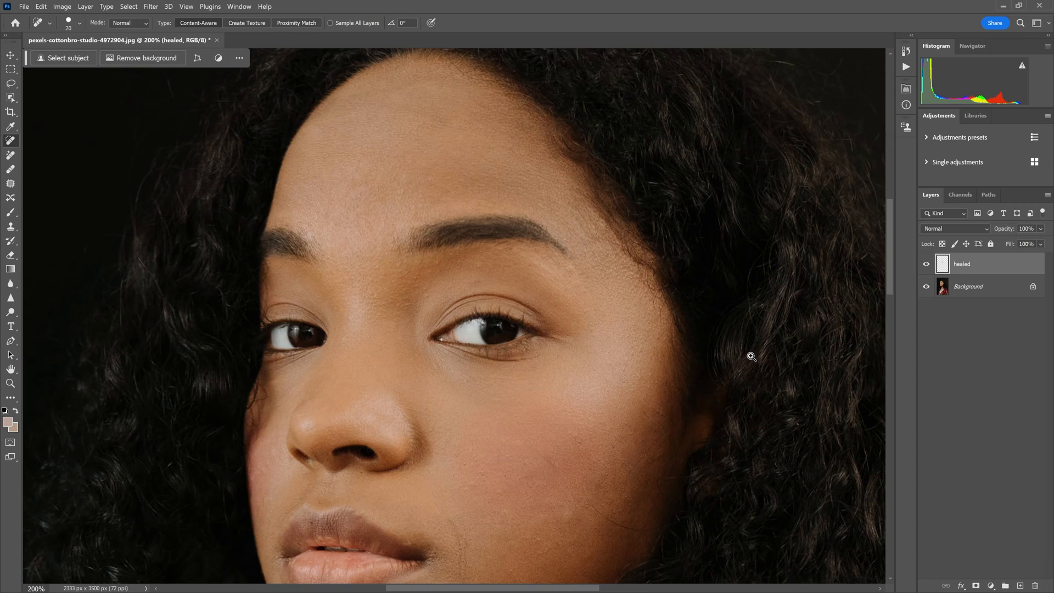
Merge all visible layers into a new layer above the healed layer and name it "dodge and burn"
ctrl+alt+click(751, 357)
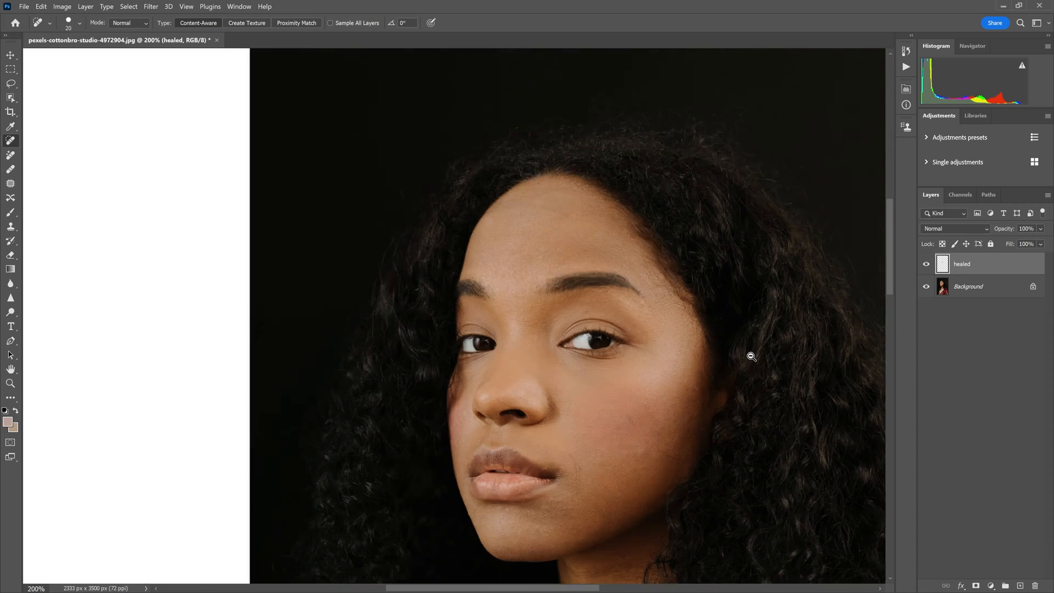
drag(752, 356, 619, 262)
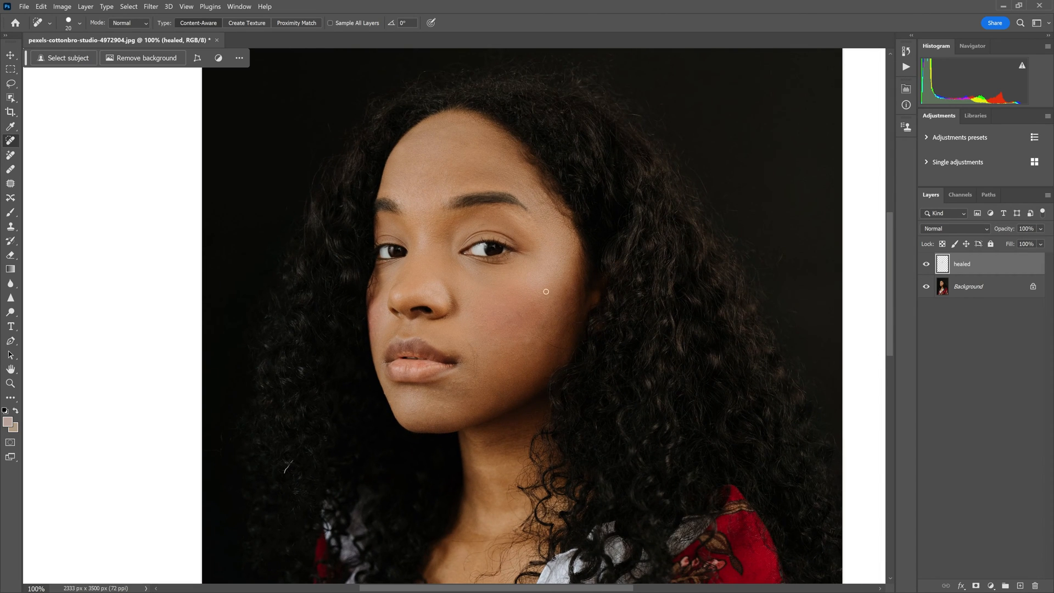
key(ctrl+shift+alt+e)
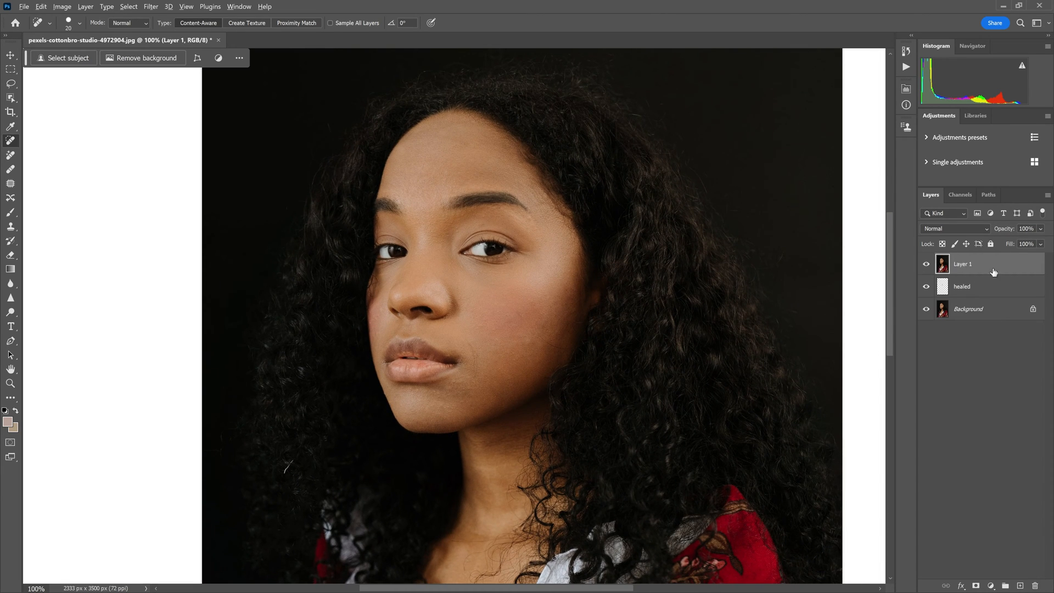
double_click(966, 264)
text(dod)
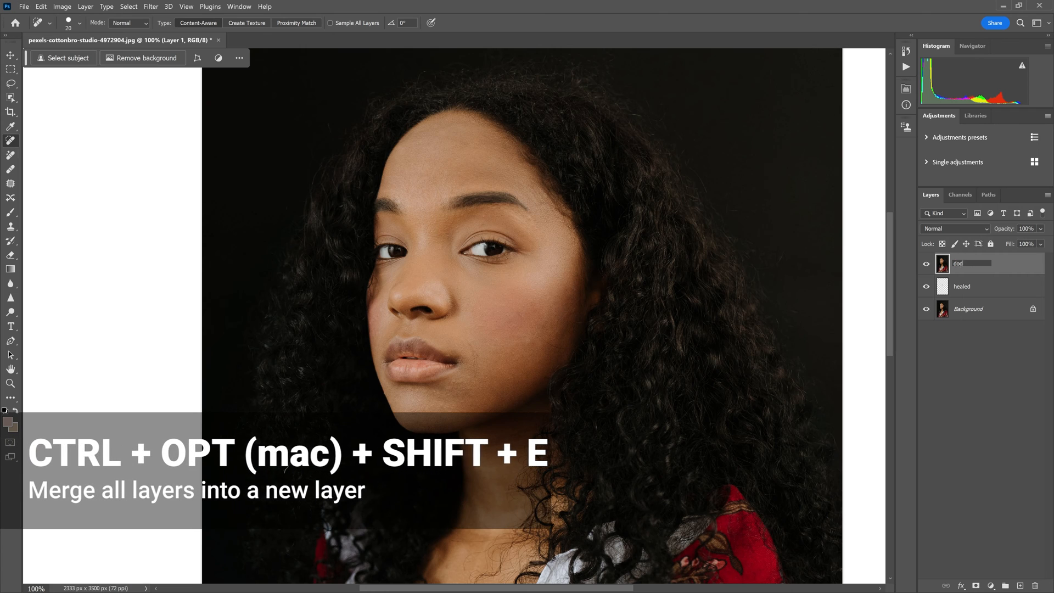
text(ge and burn)
key(Return)
Open the Retouch4me Dodge Burn filter on the dodge and burn layer and compare Blend 132 with the original
click(151, 7)
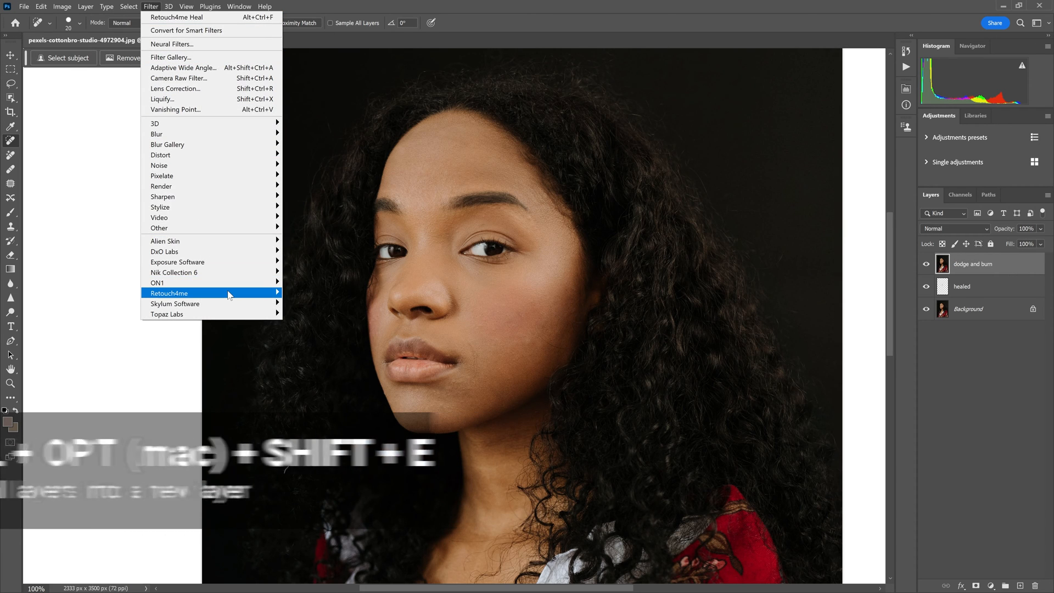
mouse_move(230, 295)
click(324, 293)
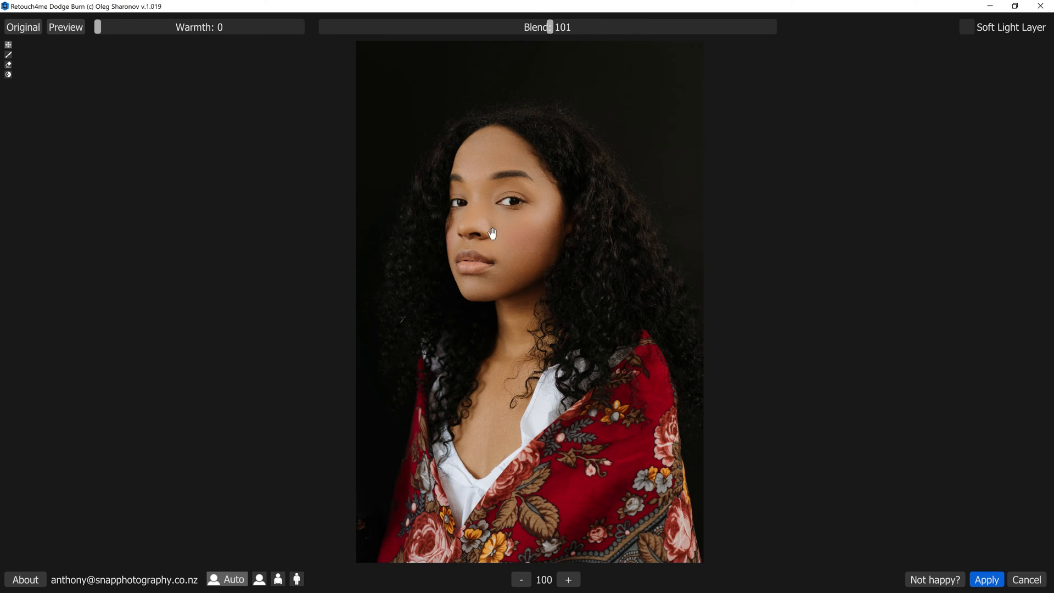
scroll(490, 240, up, 3)
scroll(506, 253, up, 1)
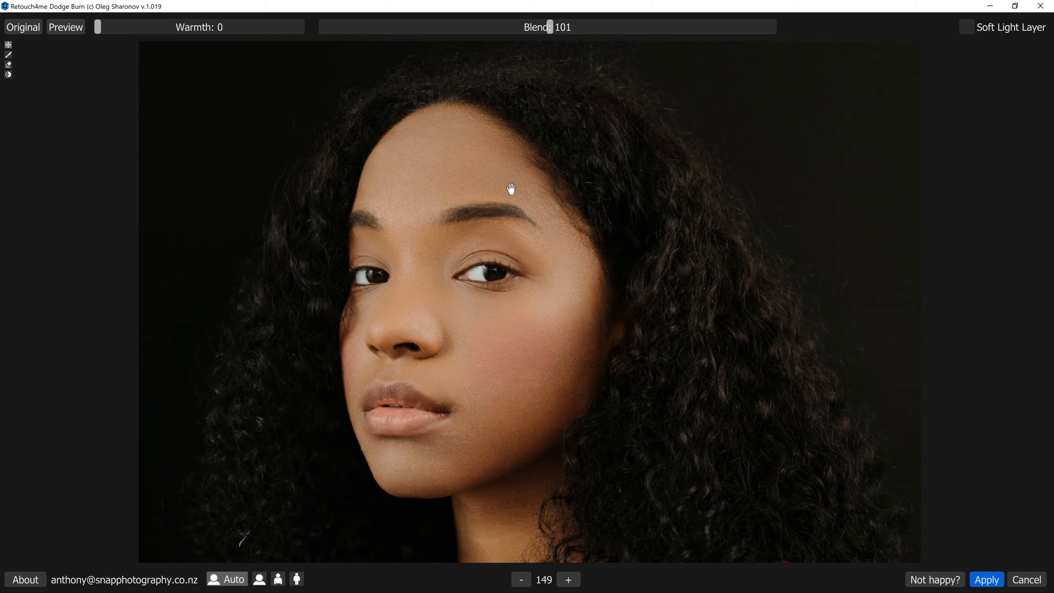
key(space)
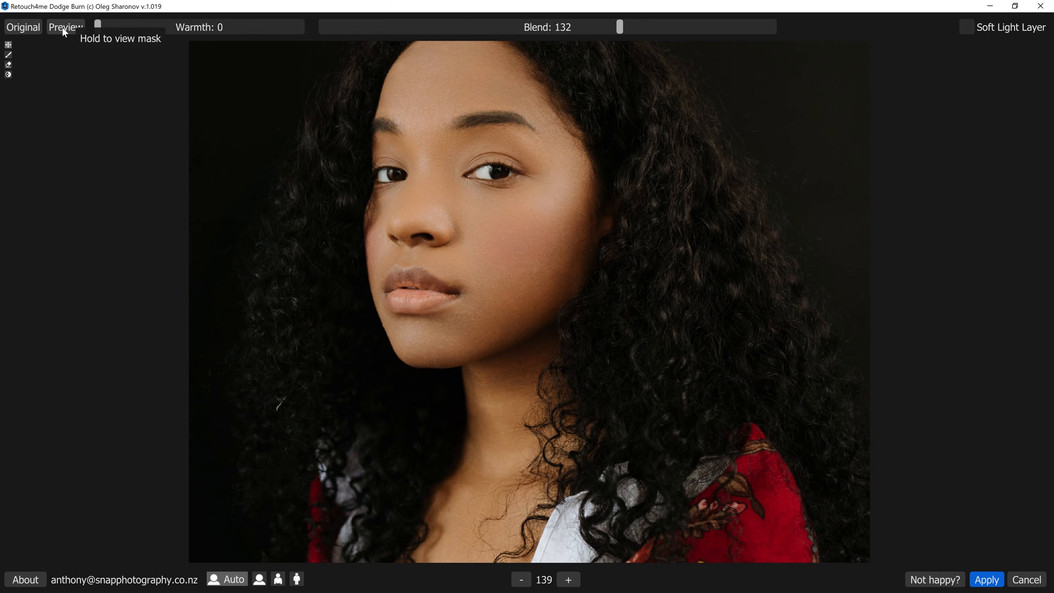
click(21, 29)
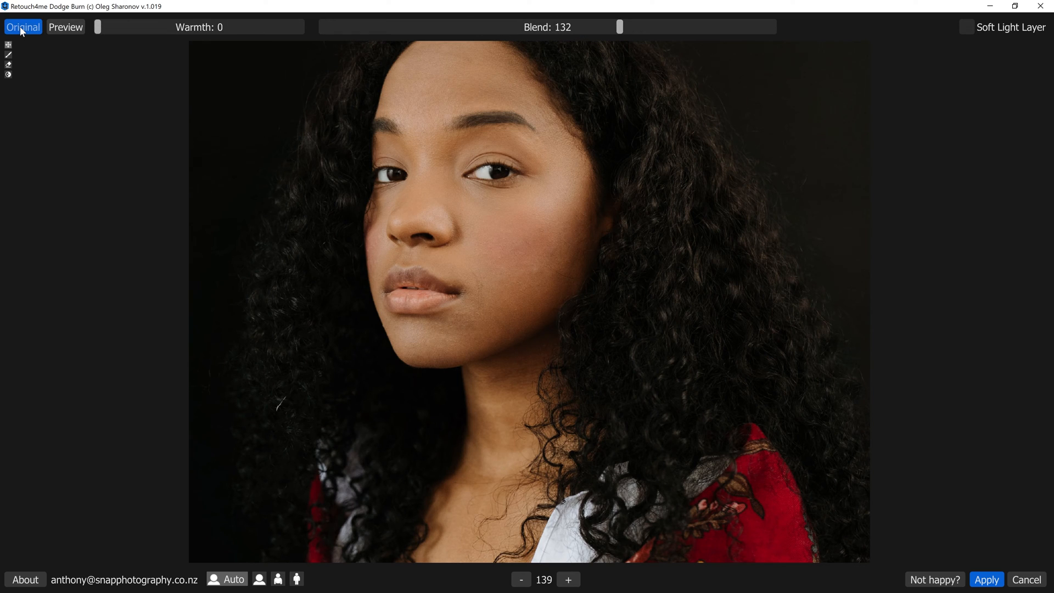
click(20, 29)
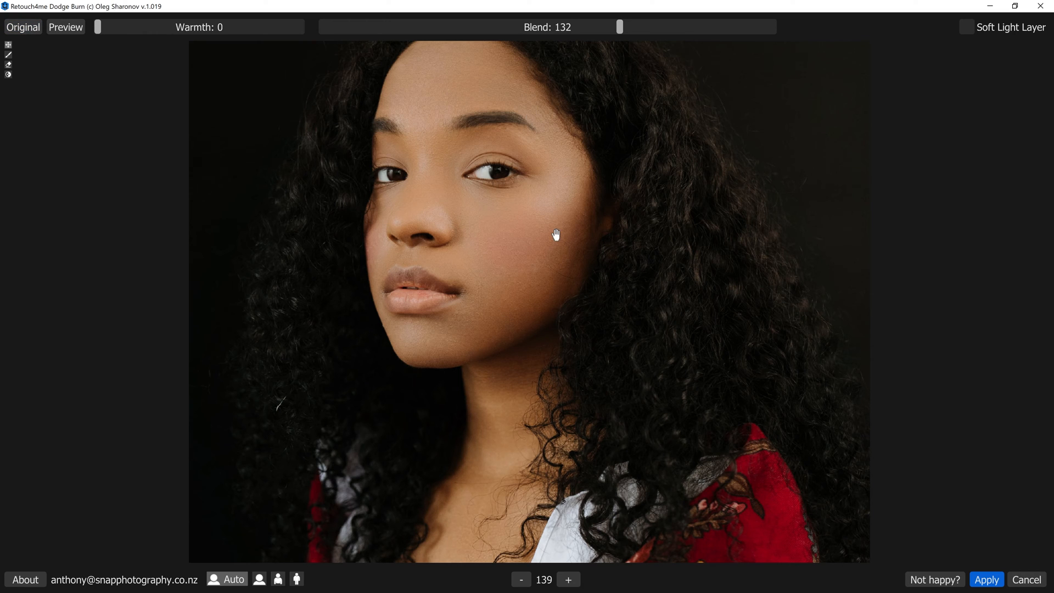
Apply the Dodge Burn filter with Blend 151 and Soft Light Layer enabled, previewing its mask first
drag(630, 28, 768, 32)
drag(699, 30, 504, 20)
click(62, 30)
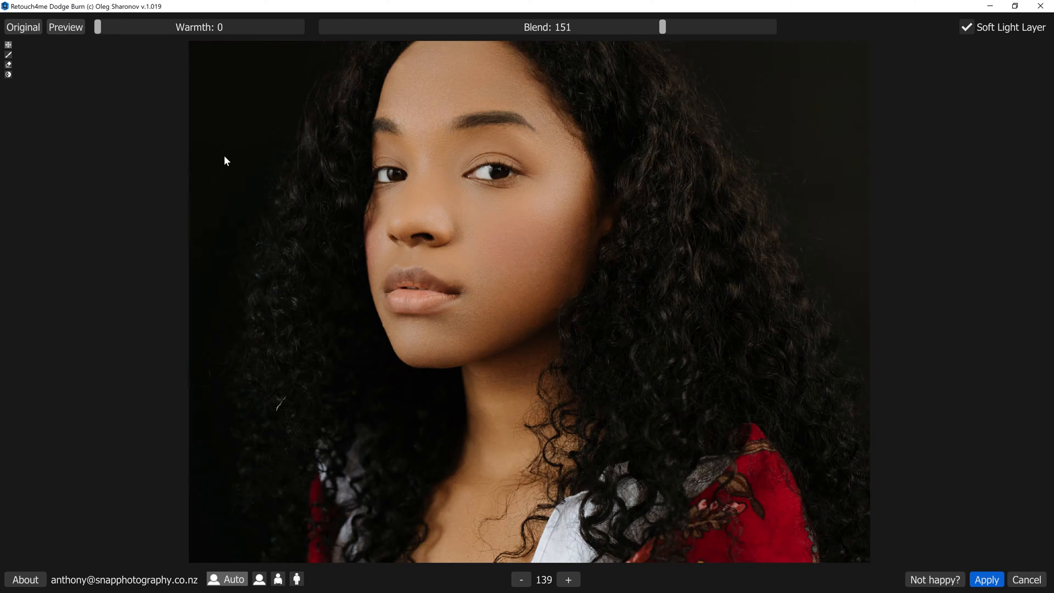
click(63, 31)
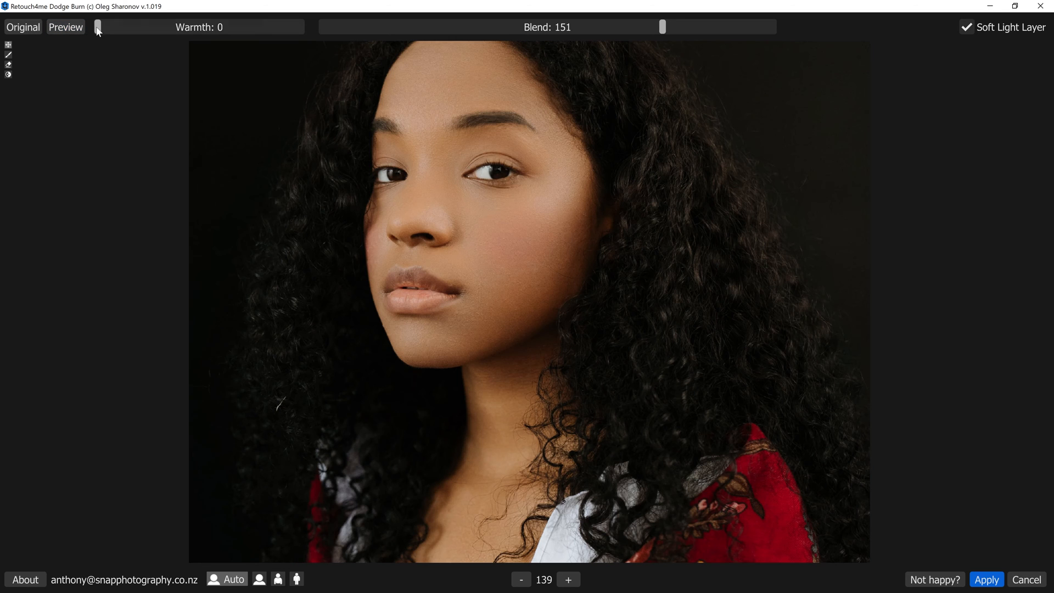
click(65, 33)
click(986, 580)
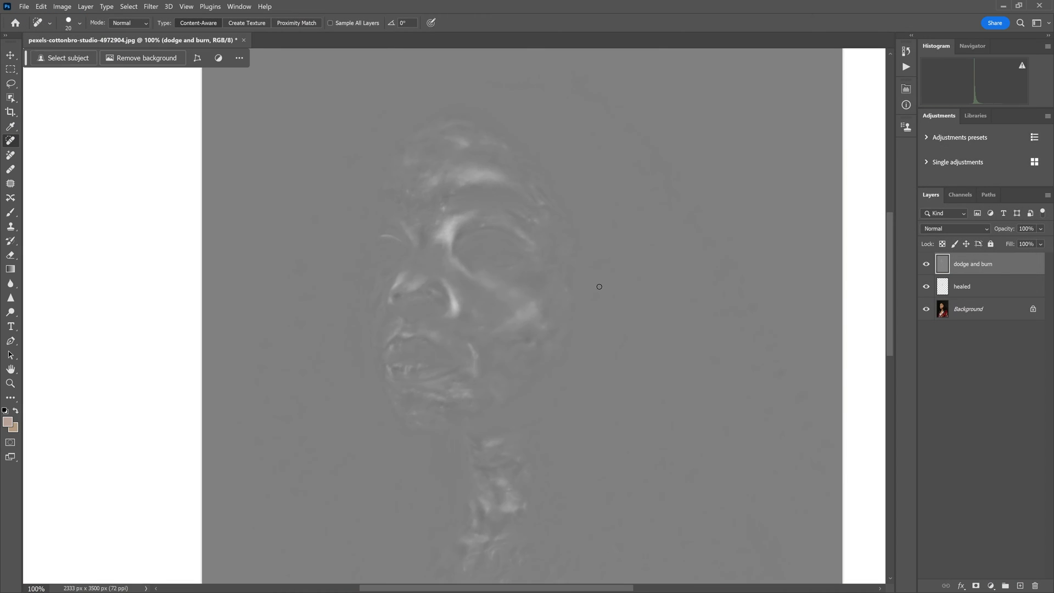
click(467, 260)
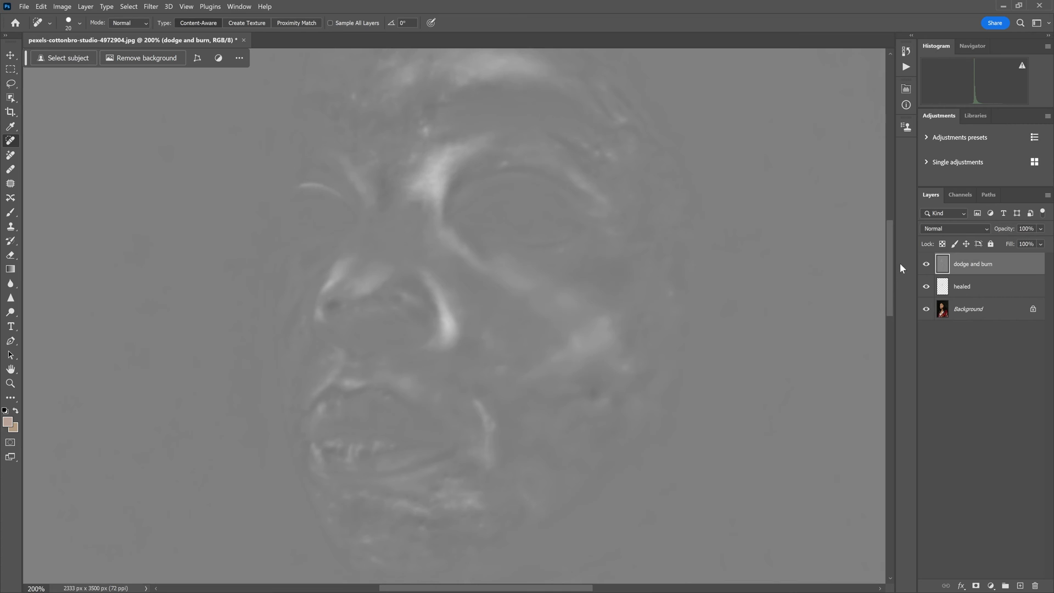
Set the dodge and burn layer's blend mode to Soft Light and compare the portrait with and without it
click(930, 231)
click(932, 237)
click(932, 229)
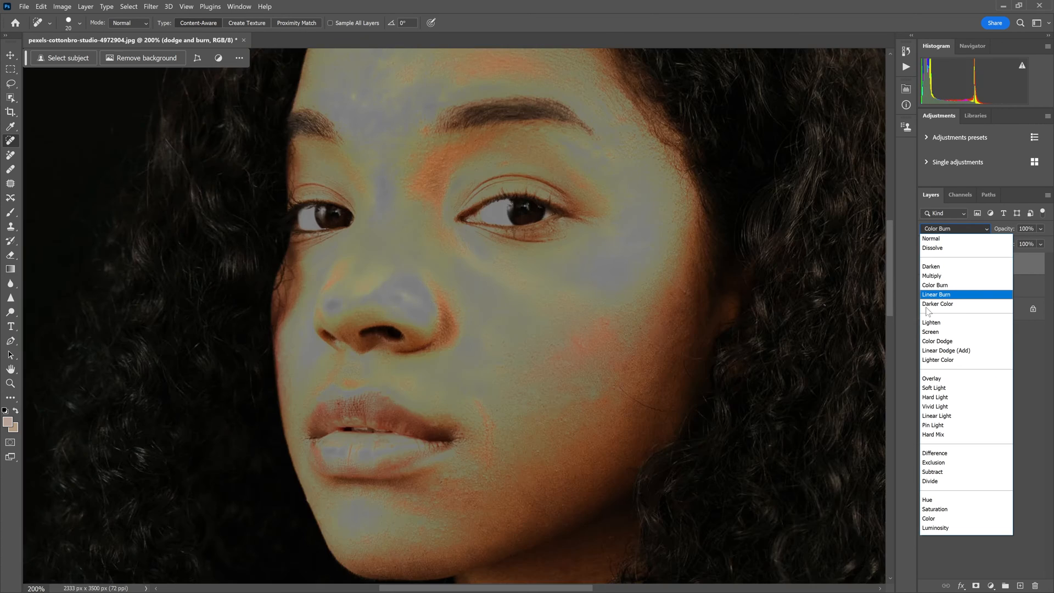
click(934, 387)
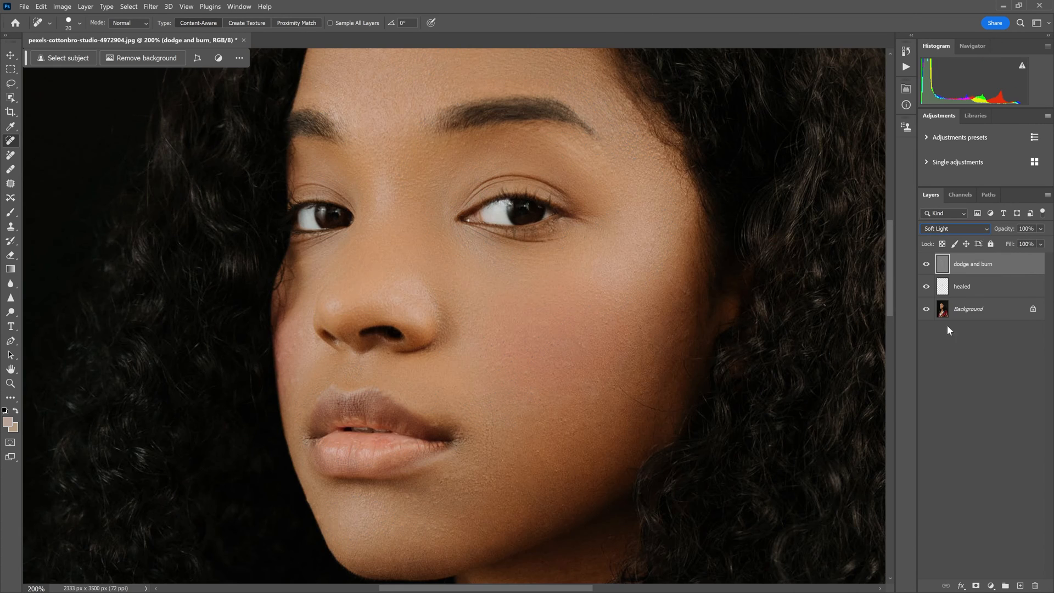
click(928, 268)
click(928, 268)
click(928, 269)
click(927, 268)
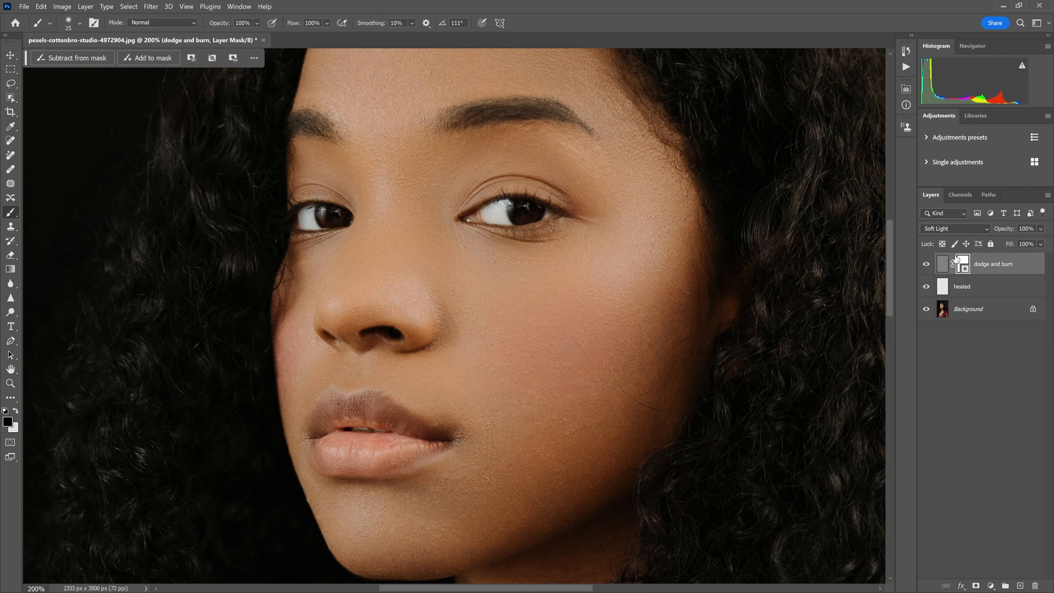
Paint black on the dodge and burn layer's mask around the eye and cheek with a size 80 brush at 55% opacity
key(bracketright)
key(bracketright)
key(bracketright)
key(bracketright)
key(])
drag(256, 23, 266, 40)
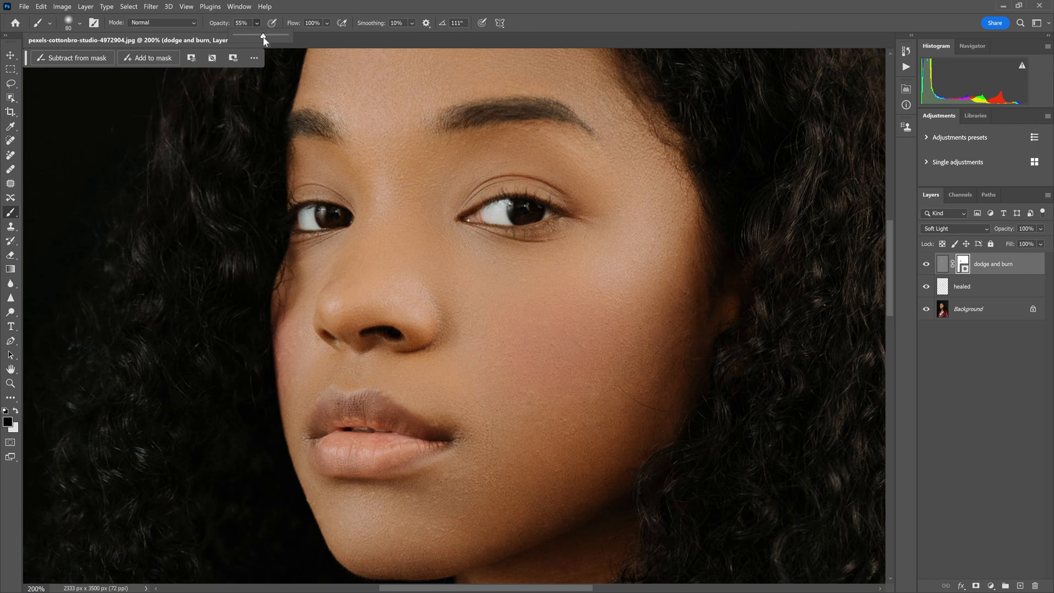
mouse_move(444, 216)
mouse_down()
mouse_move(429, 198)
mouse_move(454, 165)
mouse_move(500, 144)
mouse_up()
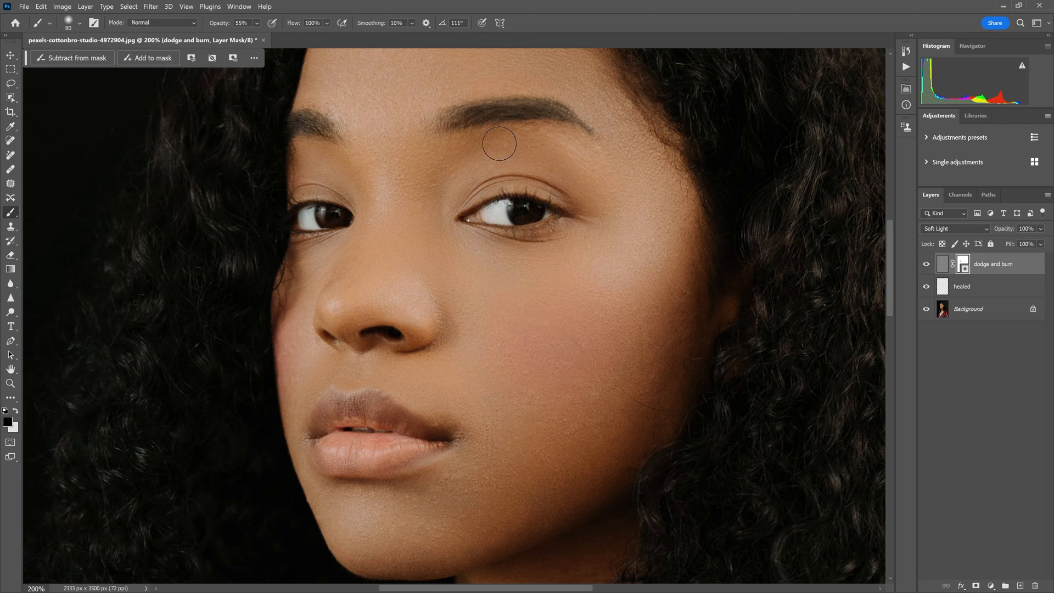
mouse_move(619, 342)
mouse_down()
mouse_move(638, 284)
mouse_move(617, 328)
mouse_up()
scroll(638, 284, down, 1)
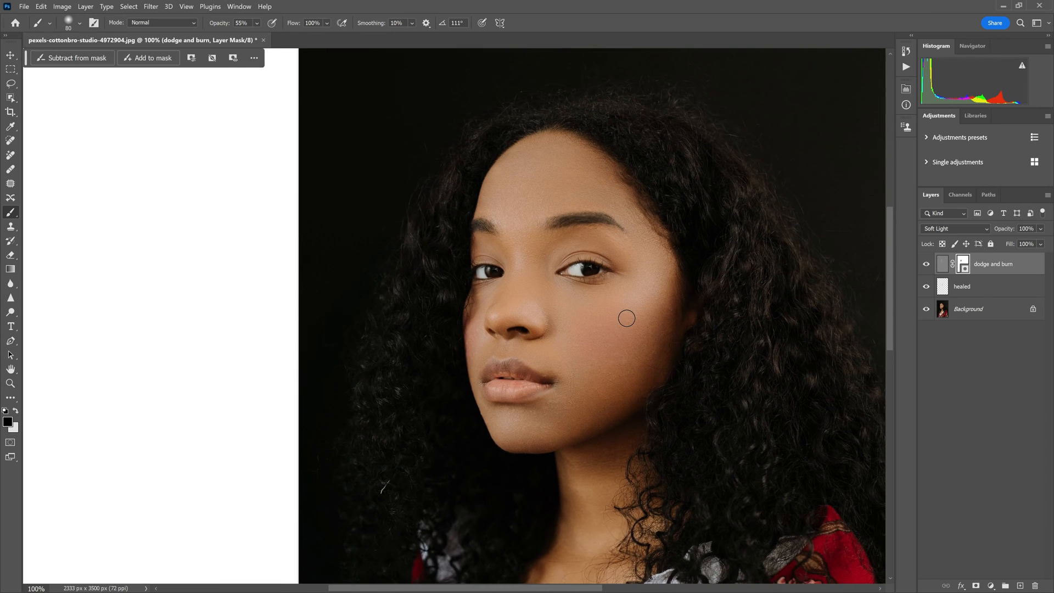
Compare the portrait with and without the dodge and burn layer, and the full retouch with the original Background
click(926, 265)
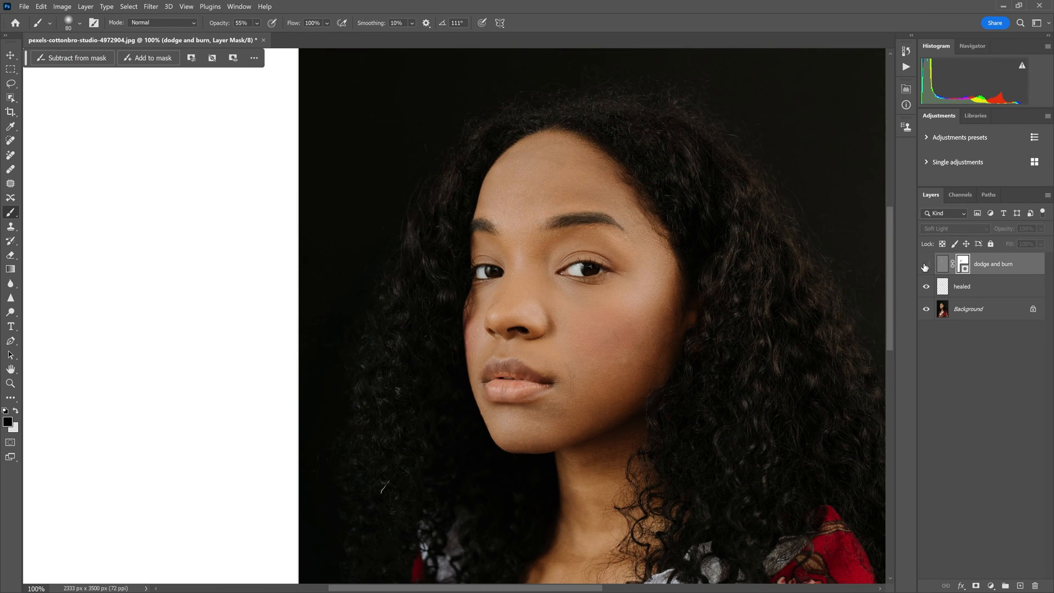
click(926, 265)
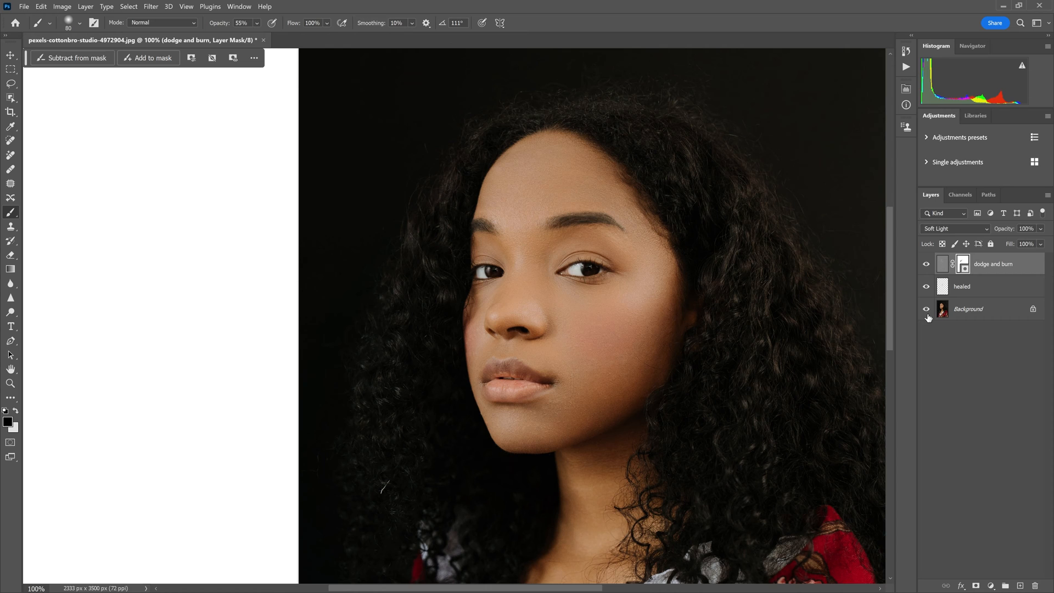
alt+click(927, 316)
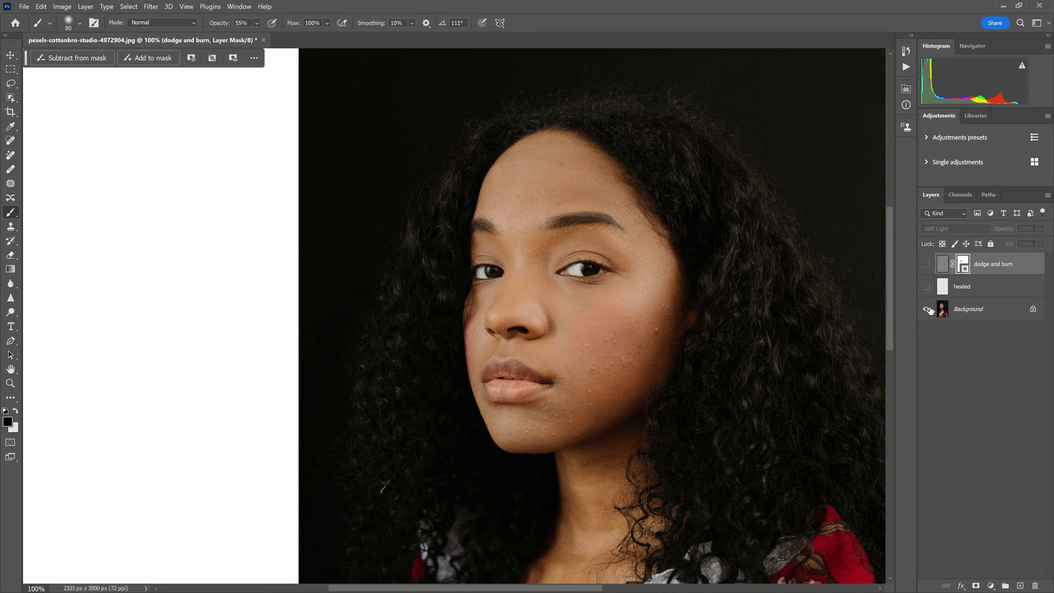
alt+click(928, 309)
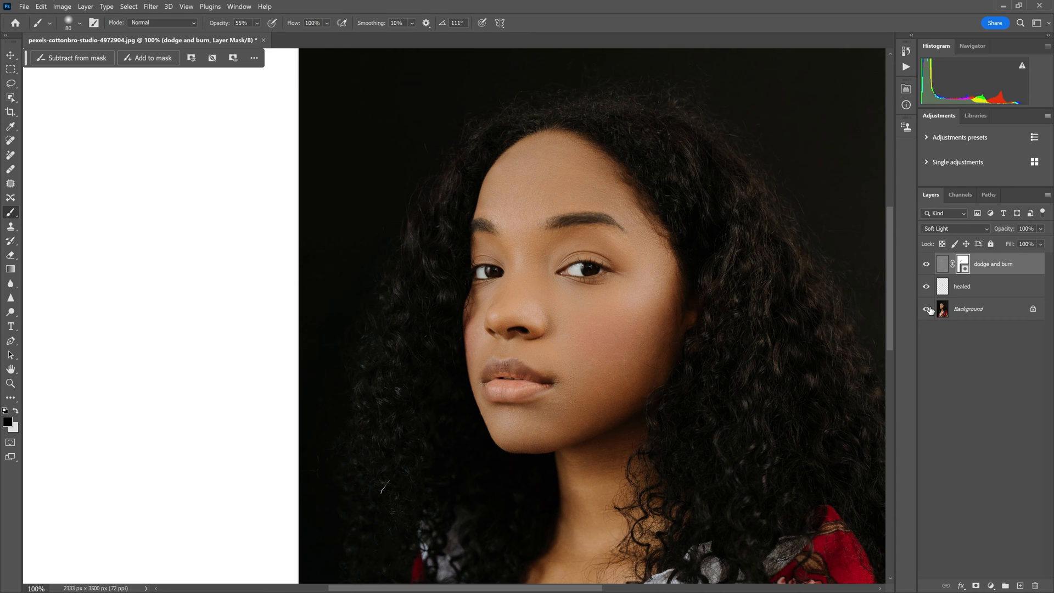
alt+click(928, 309)
alt+click(928, 310)
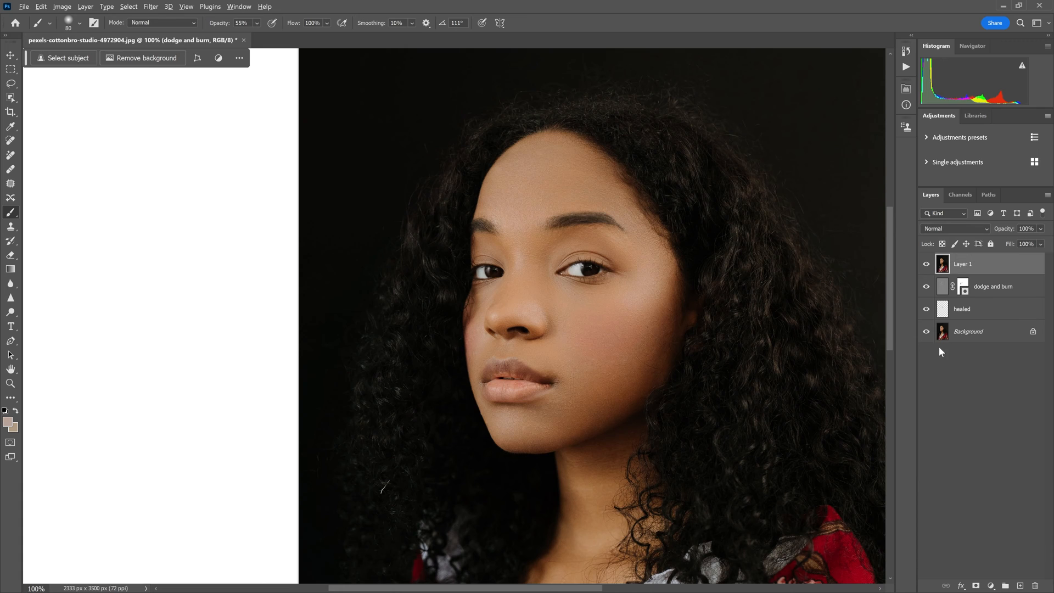
Rename the merged layer above dodge and burn as "add volume"
double_click(962, 265)
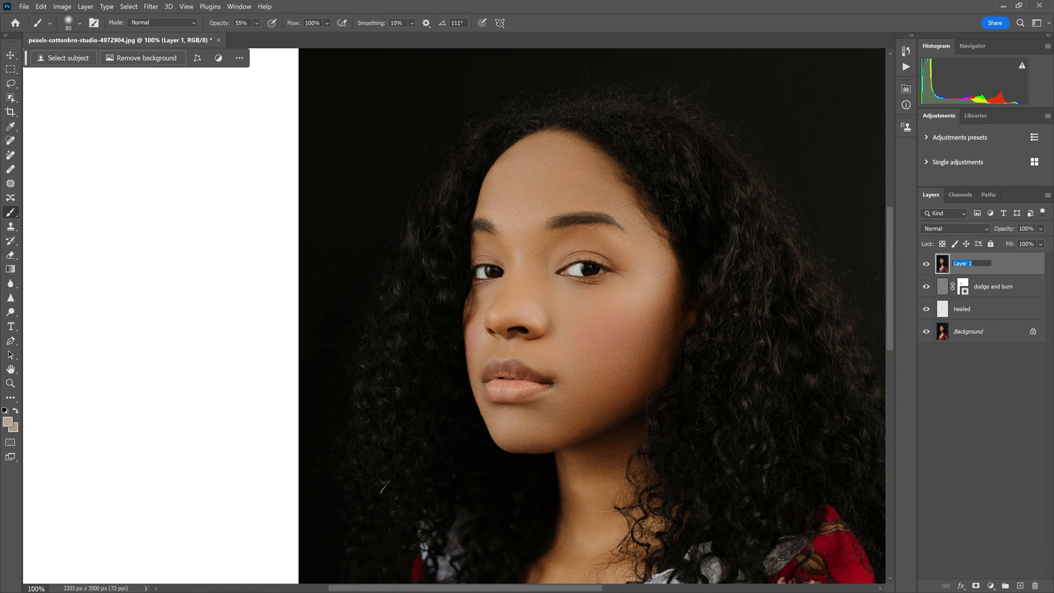
text(add volume)
key(Return)
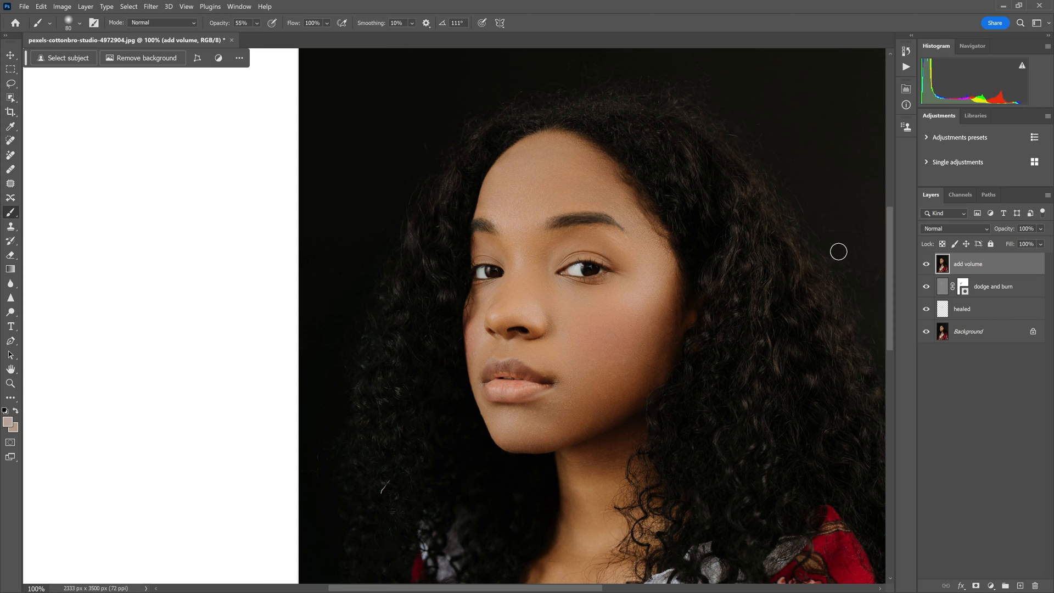
Apply the Retouch4me Portrait Volumes filter with Blend 101 and Soft Light Layer enabled, previewing its mask first
click(151, 6)
mouse_move(241, 296)
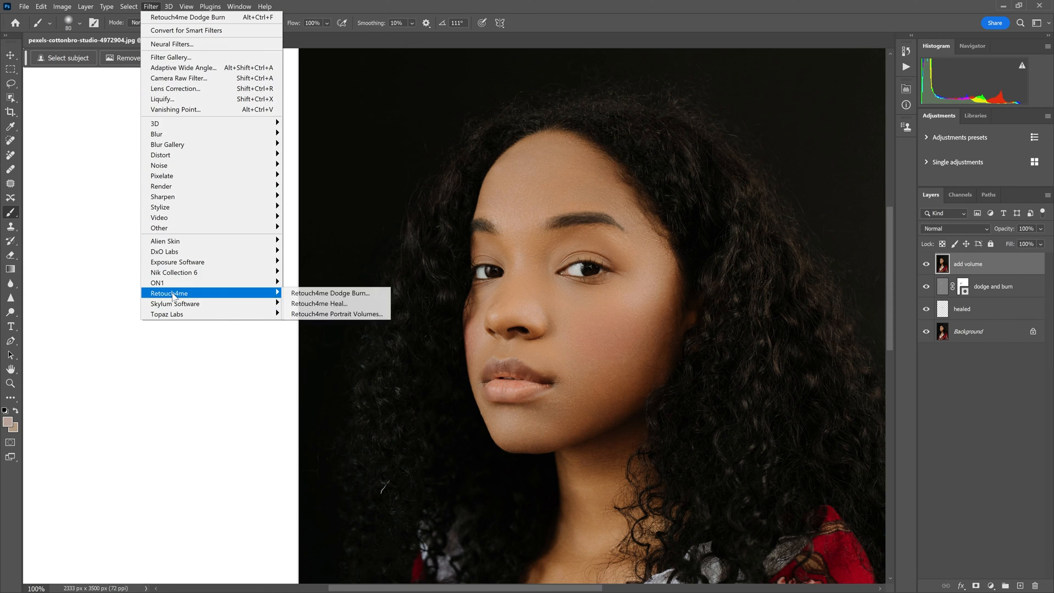
click(352, 313)
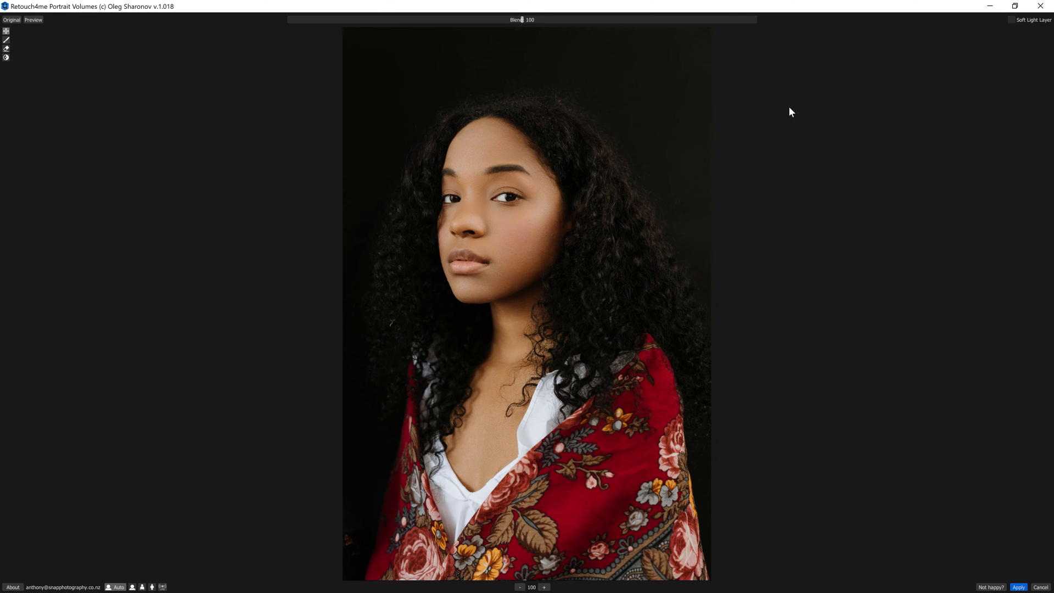
scroll(591, 186, up, 1)
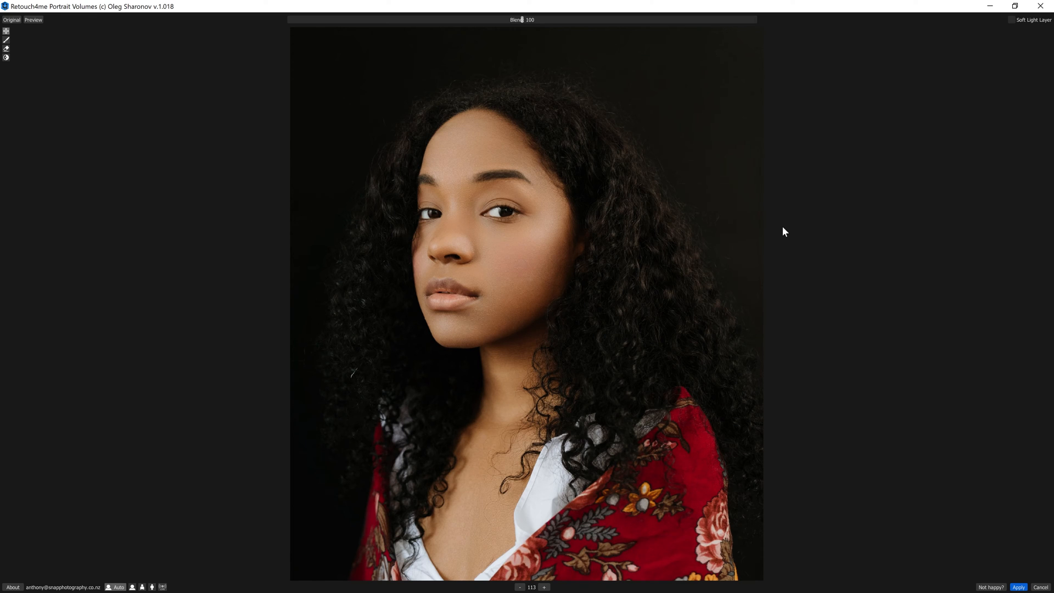
click(35, 21)
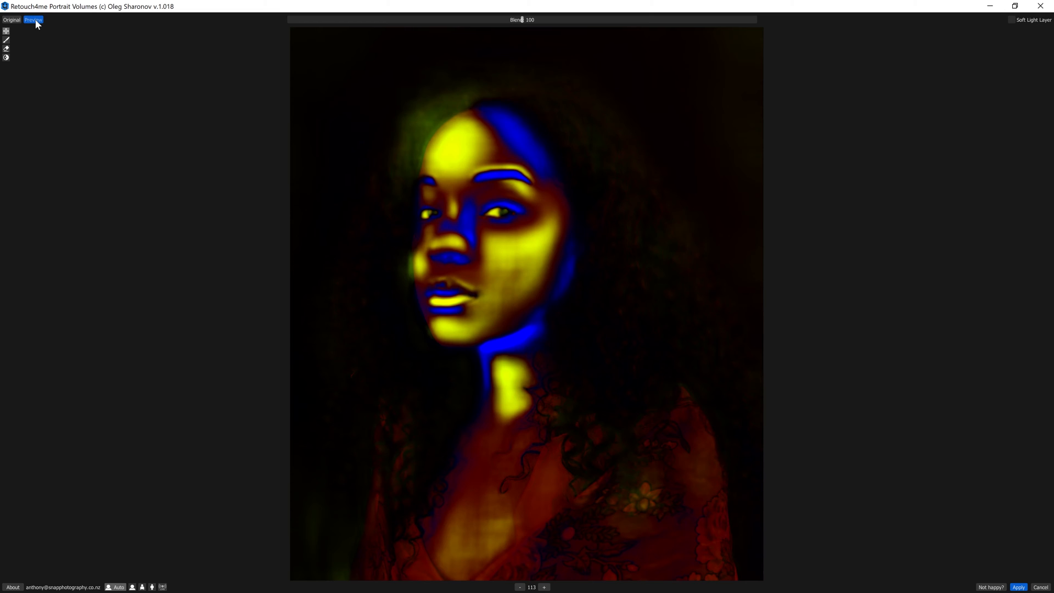
click(35, 20)
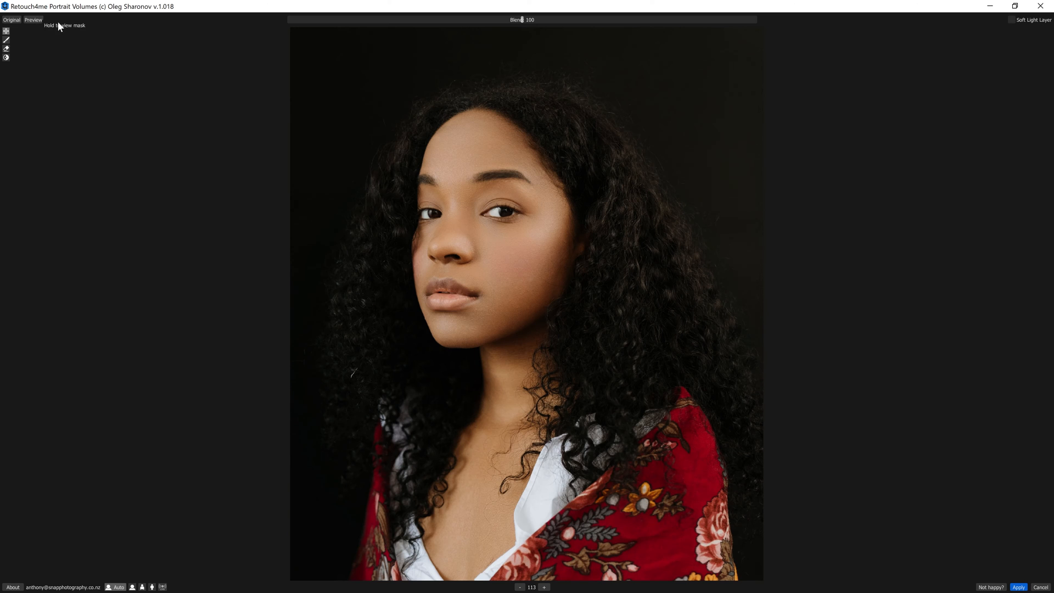
drag(542, 19, 793, 17)
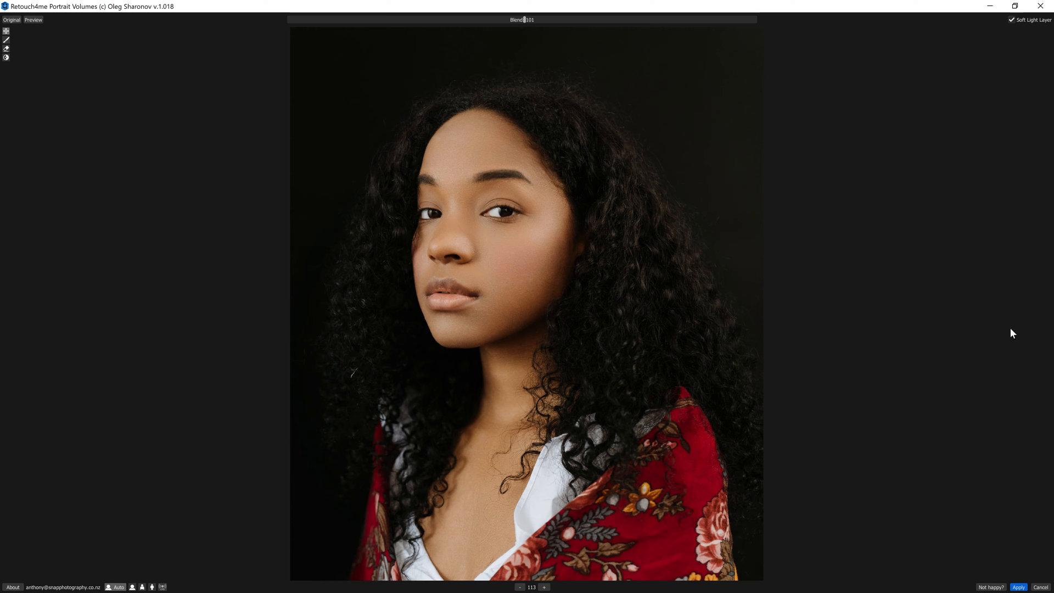
click(1019, 586)
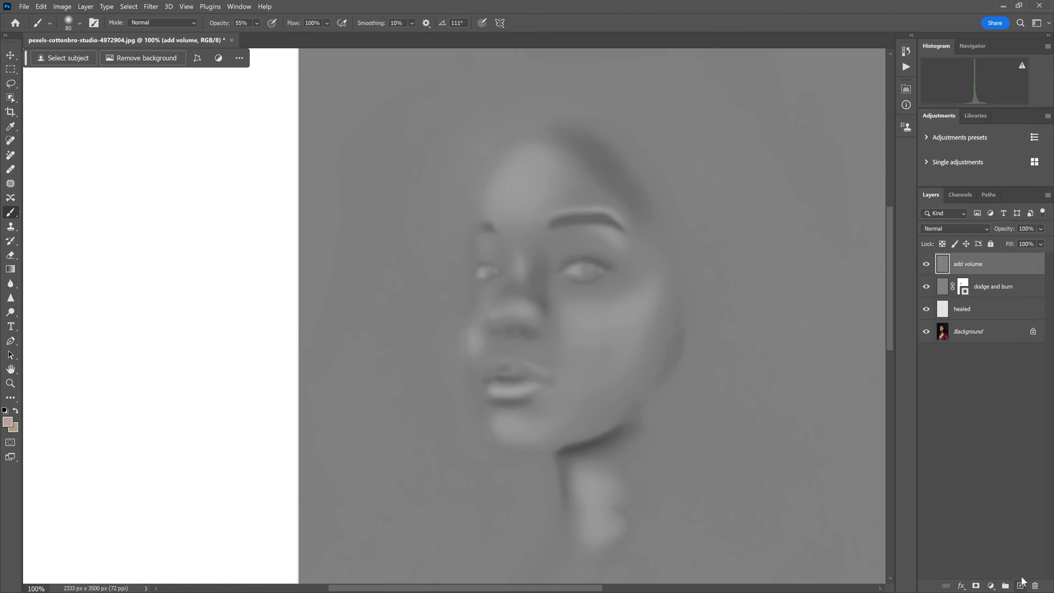
Set the add volume layer's blend mode to Soft Light and compare the portrait with and without that layer
click(934, 232)
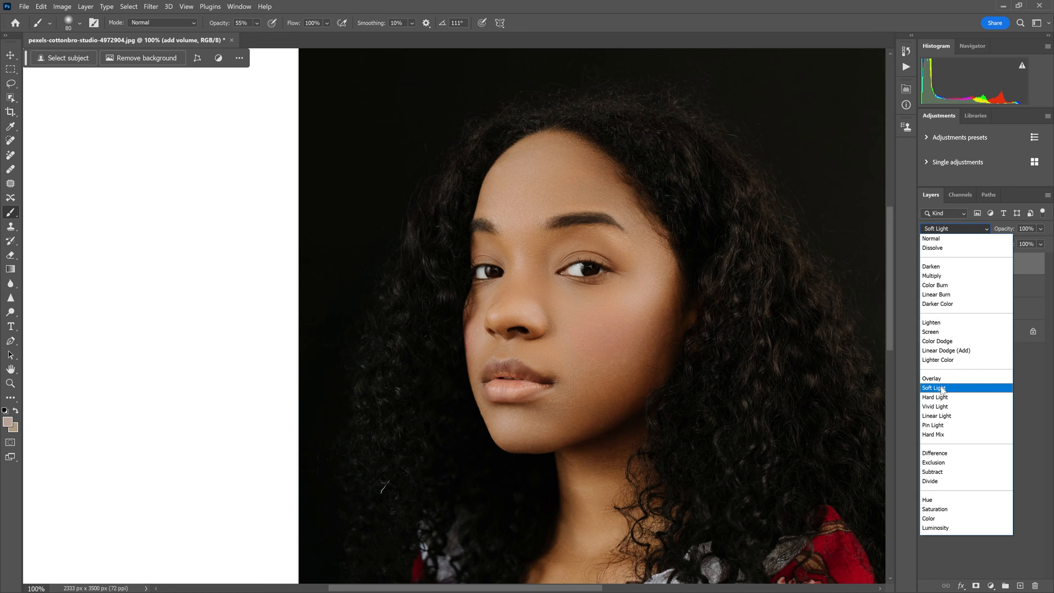
click(942, 387)
click(930, 264)
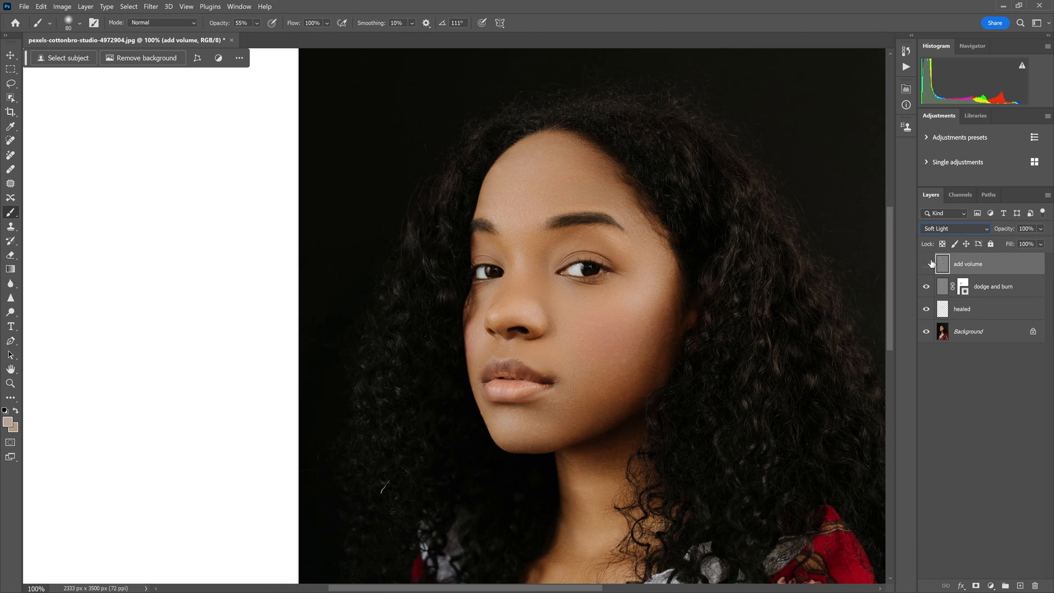
click(928, 264)
click(929, 263)
click(928, 264)
Add a black mask to the add volume layer and paint white over the face and neck with a size 700 brush at 55% opacity
alt+click(976, 586)
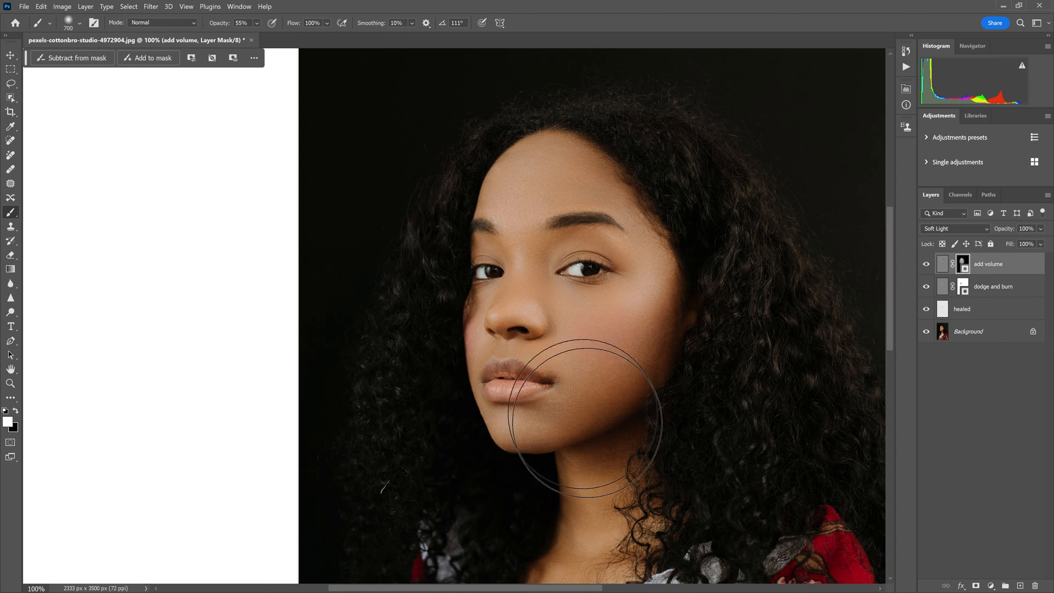
drag(646, 363, 700, 196)
drag(632, 390, 585, 543)
Compare the finished retouch with the original Background, both close up and with the whole portrait in view
alt+click(928, 332)
alt+click(929, 332)
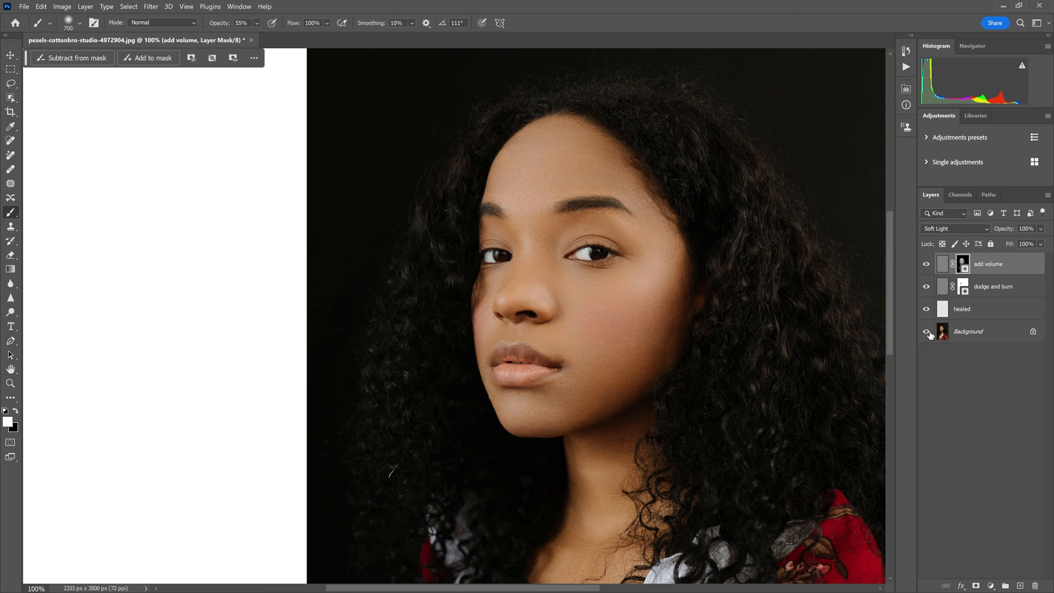
alt+click(928, 332)
key(ctrl+minus)
key(ctrl+minus)
alt+click(928, 332)
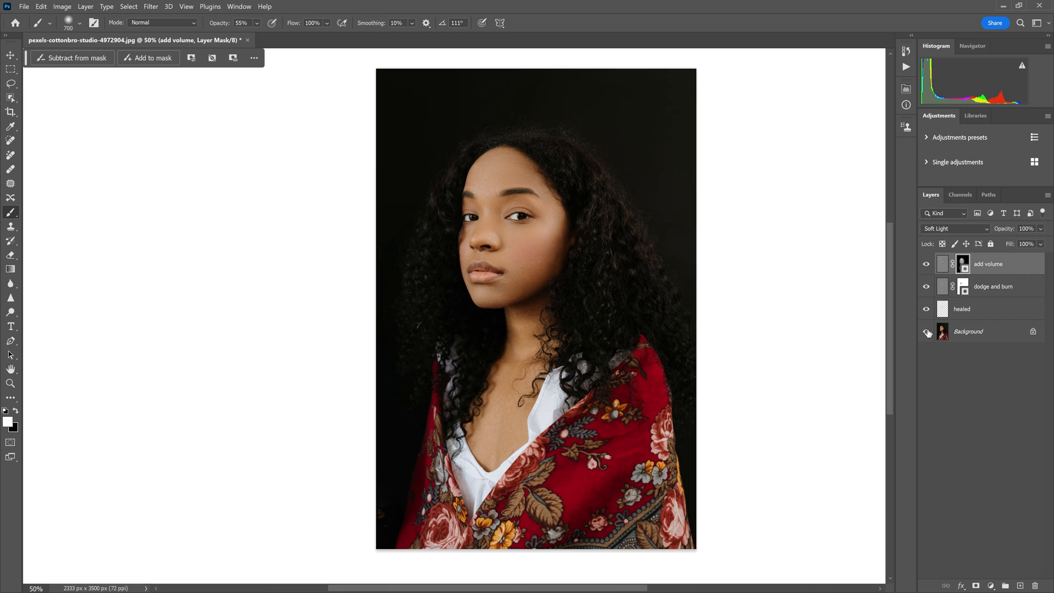
alt+click(929, 332)
alt+click(928, 332)
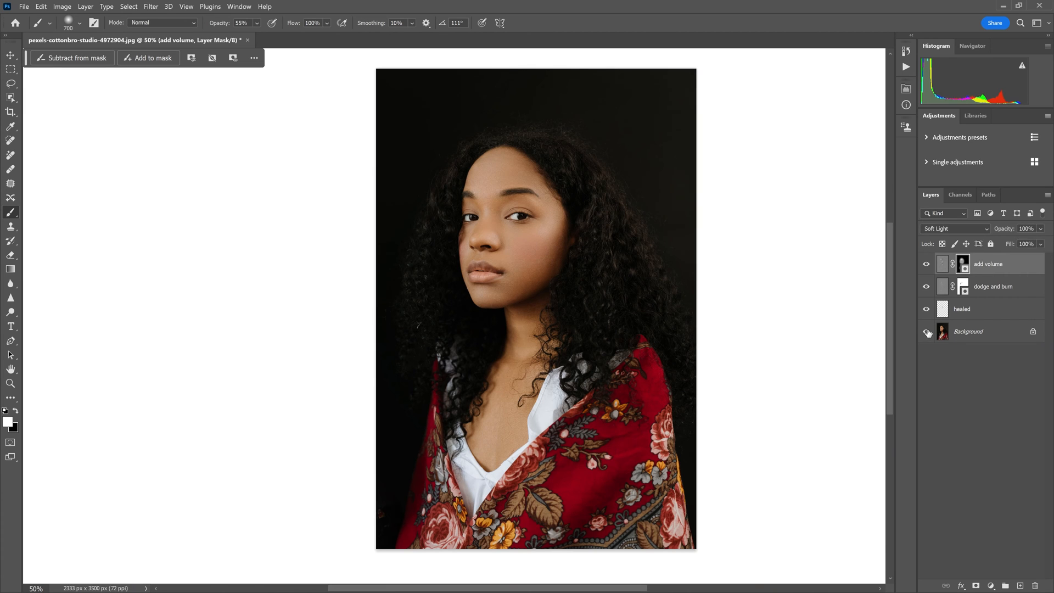
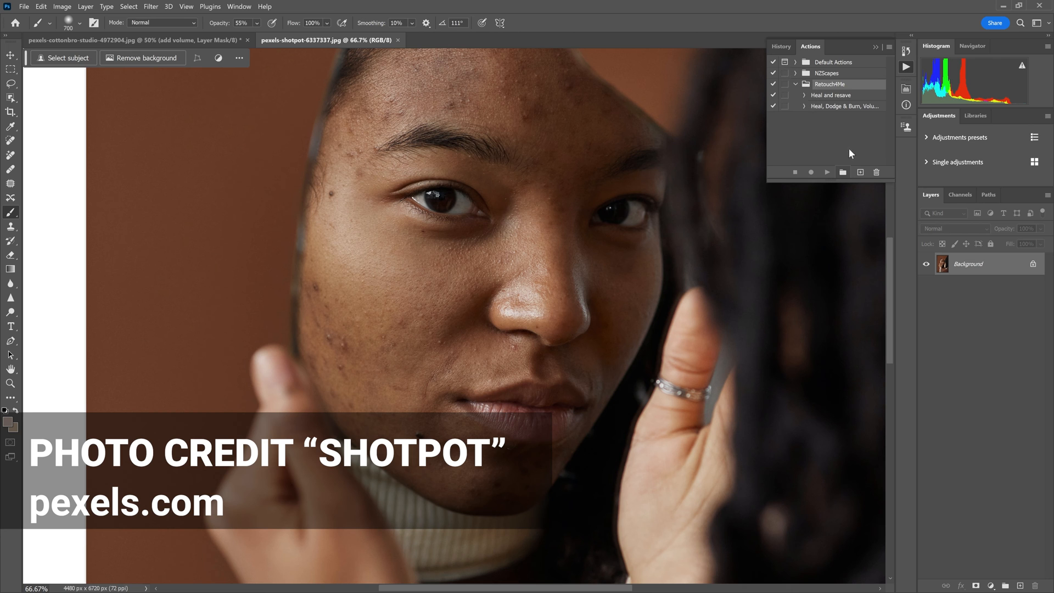
Create a new action named "Heal, D&B + Volumes on Layers" in the Retouch4Me set and start recording it
click(861, 173)
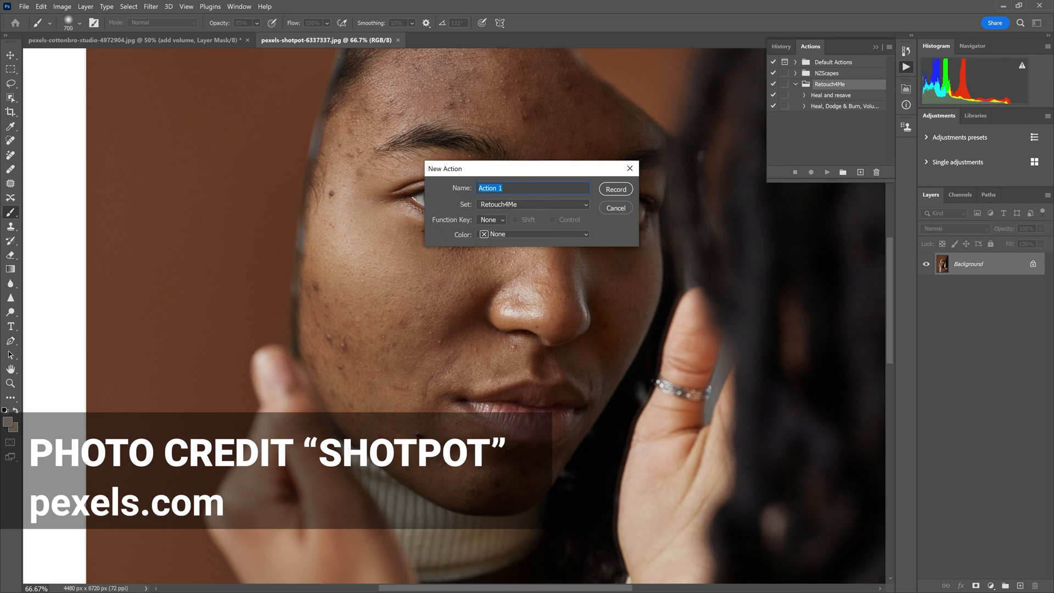
text(Heal, D&B + Volumes on Layers)
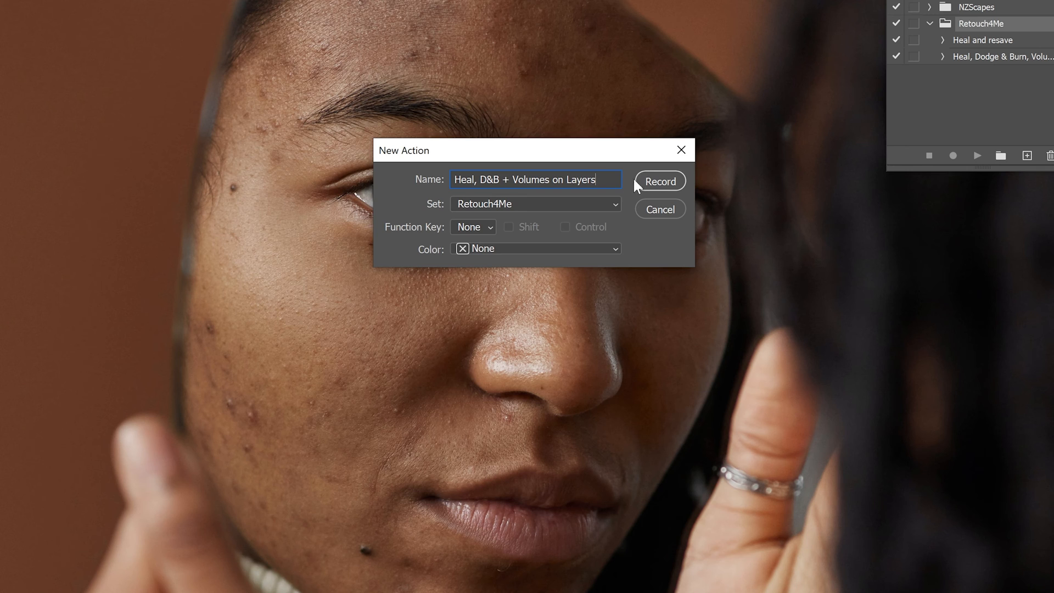
click(662, 184)
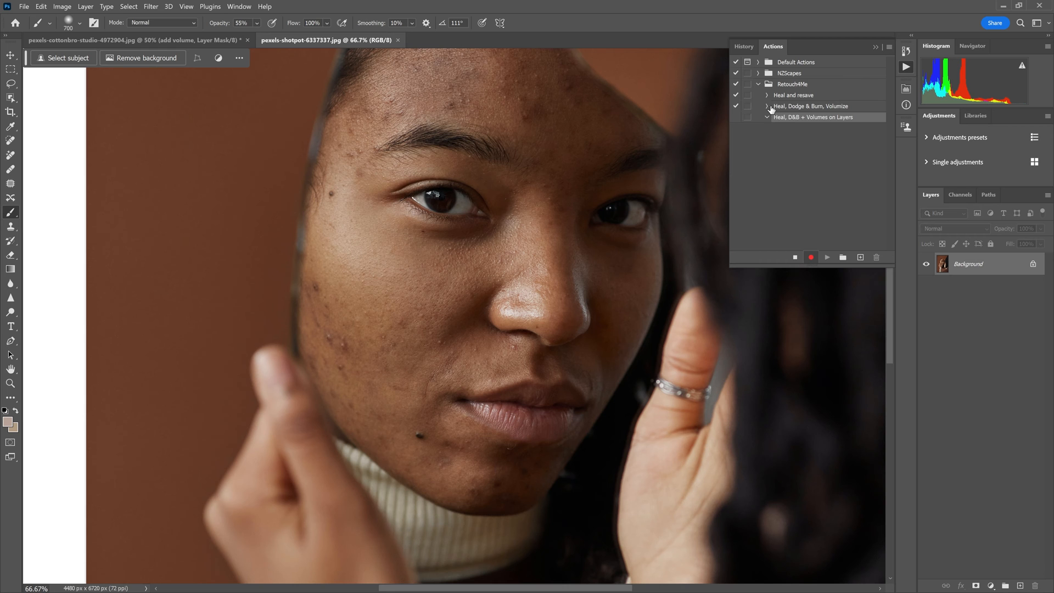
Review the steps inside the existing Heal, Dodge & Burn, Volumize action and return to the newly created action
click(768, 106)
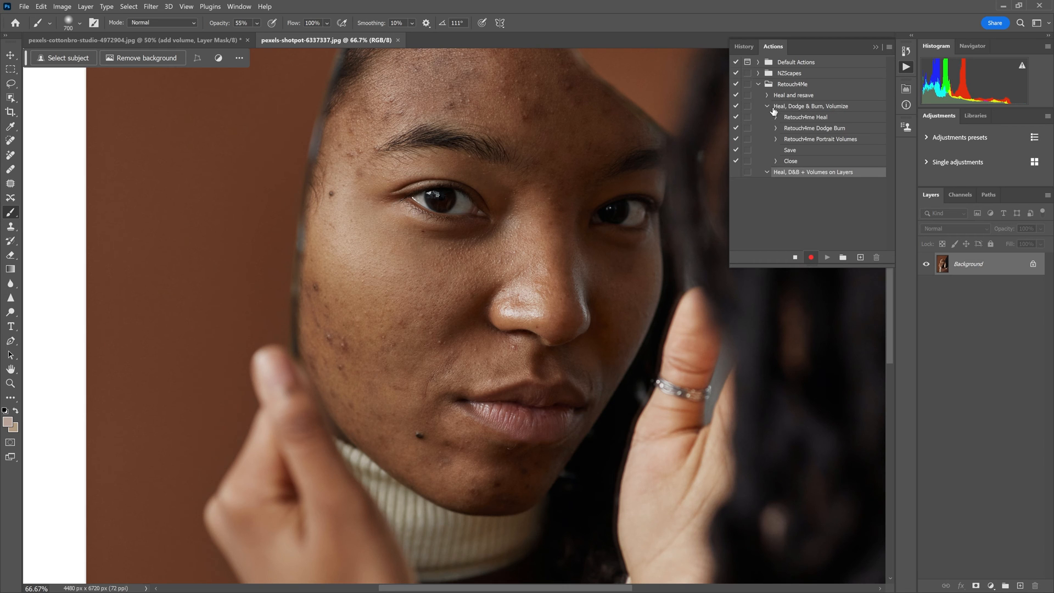
click(799, 151)
click(803, 159)
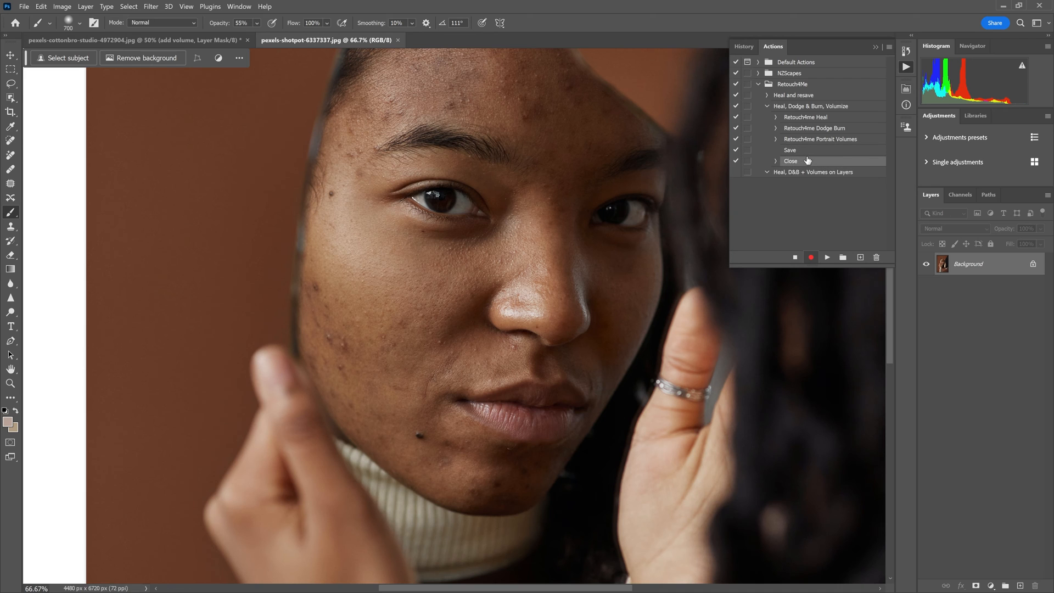
click(768, 106)
click(808, 117)
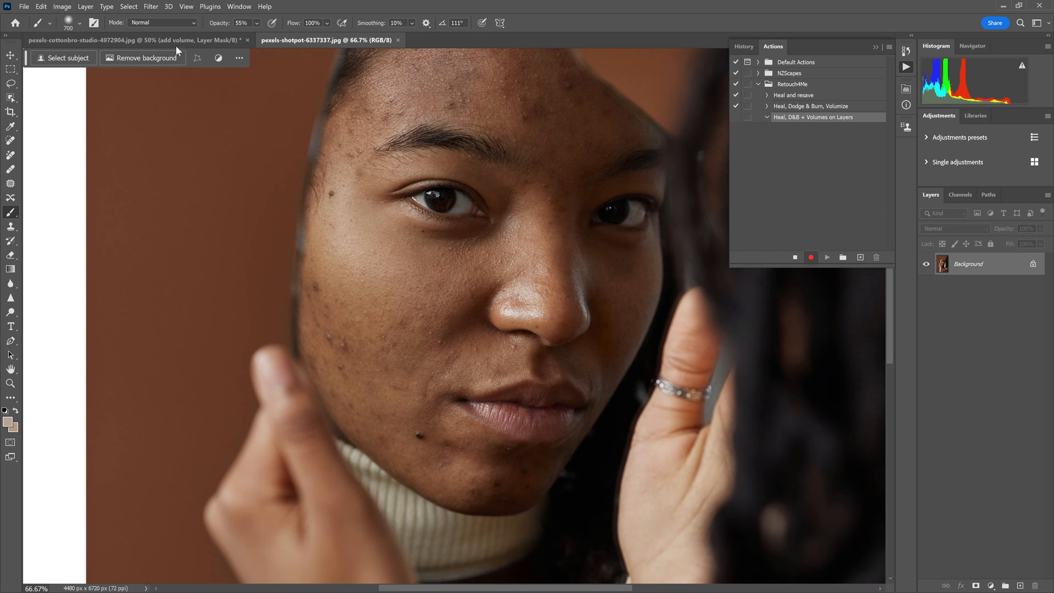
Preview the Retouch4me Heal filter on the Background, inspecting its blemish mask and comparing the healed skin with the original
click(151, 6)
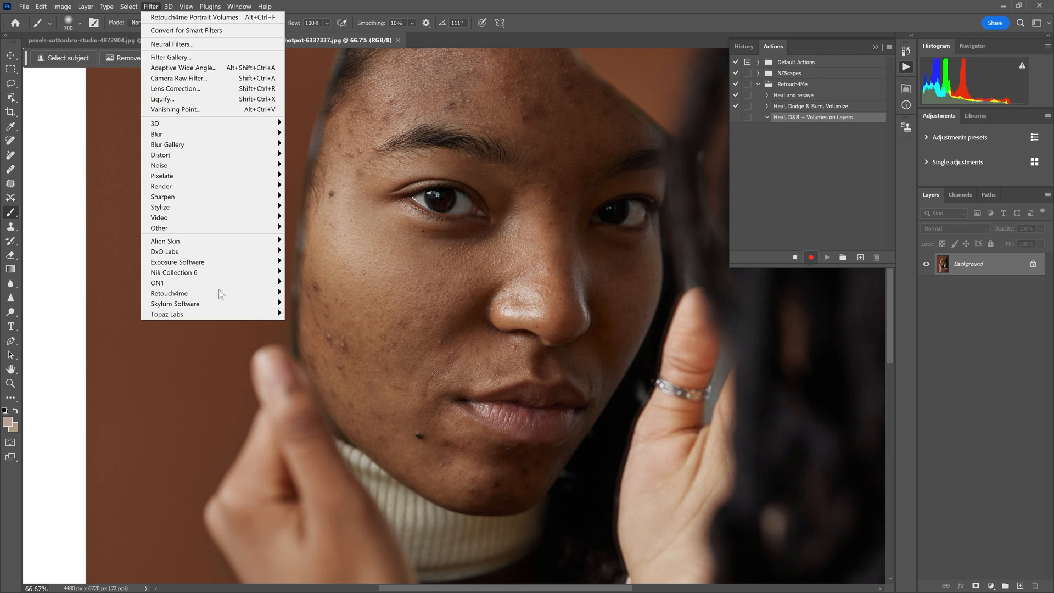
mouse_move(219, 294)
click(346, 304)
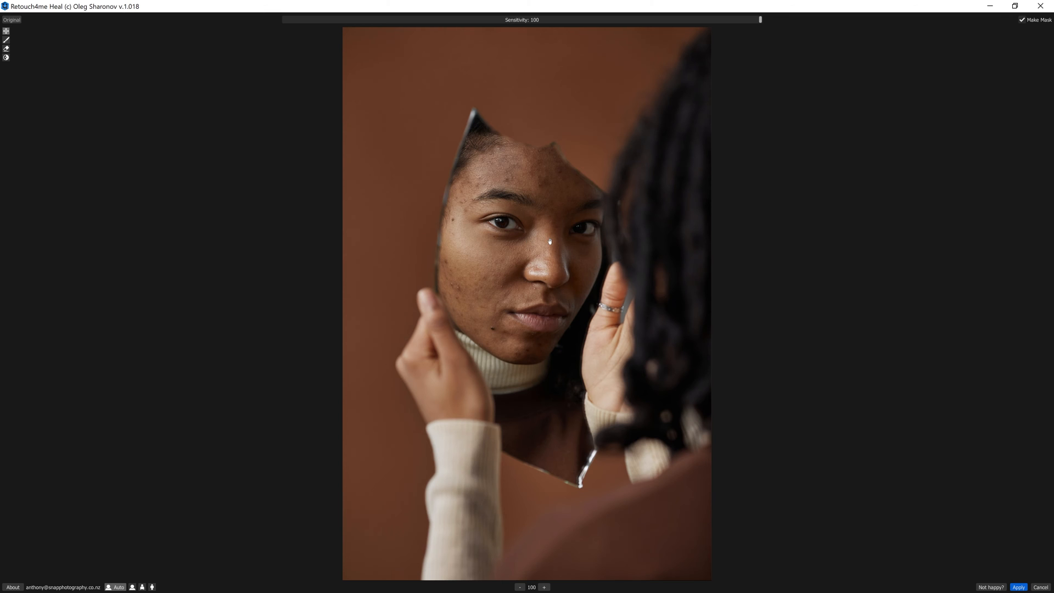
scroll(549, 242, up, 2)
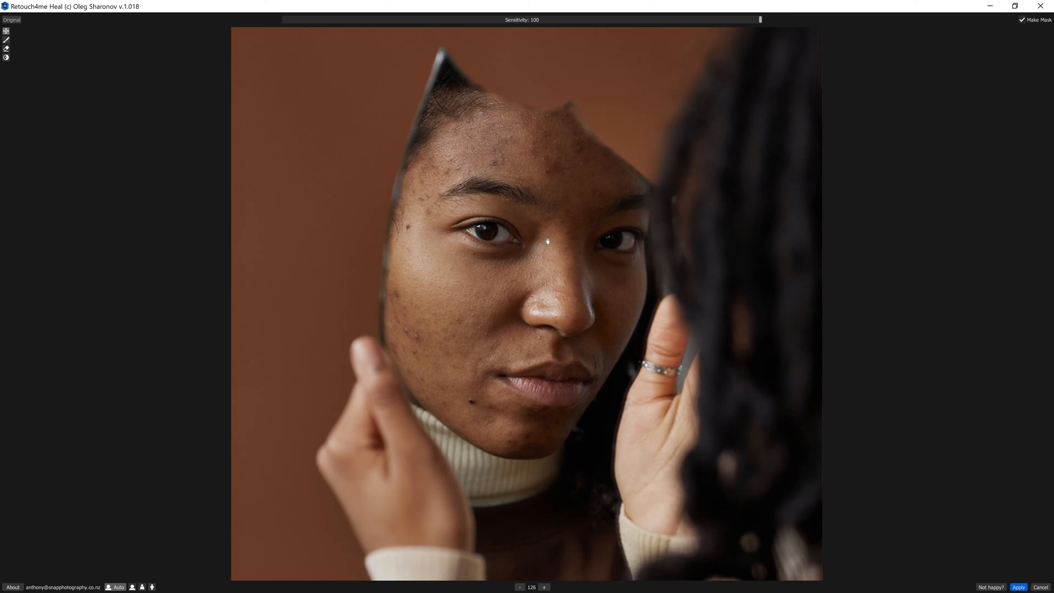
click(7, 40)
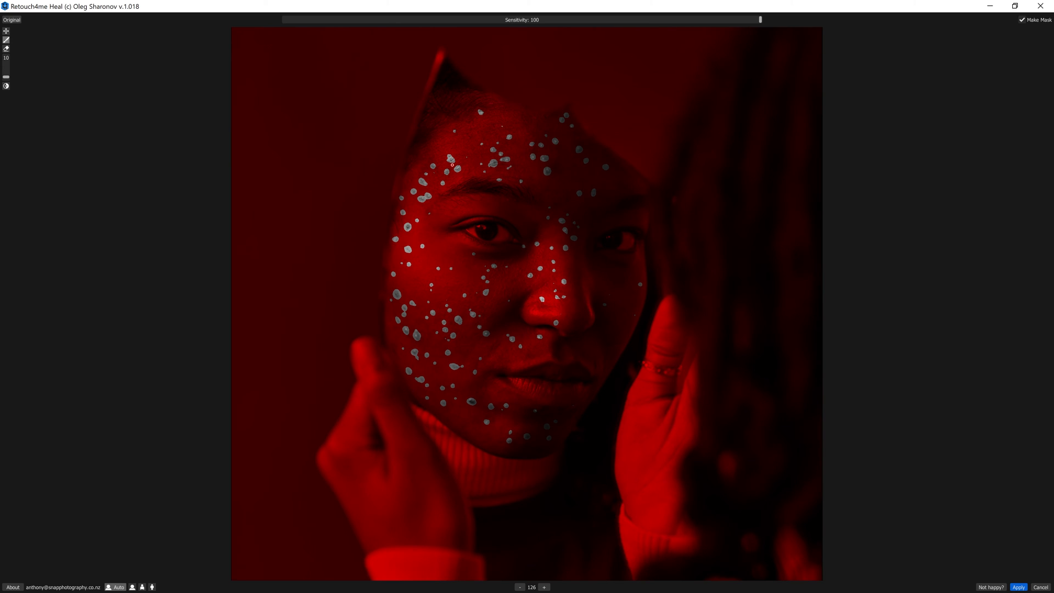
click(11, 21)
click(10, 22)
click(10, 22)
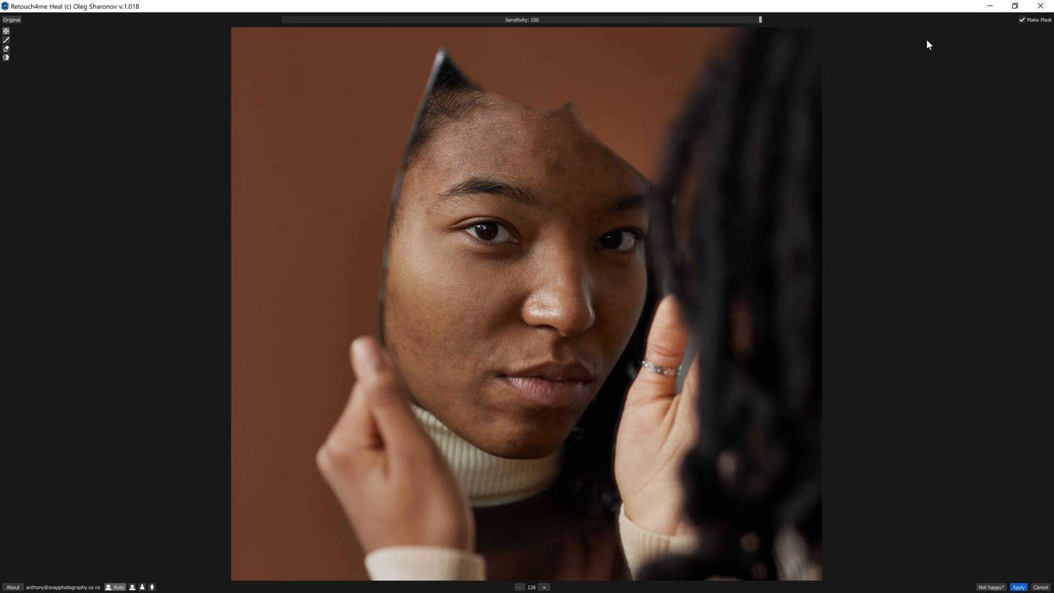
Try applying the Heal filter directly to the Background and stop recording the action
click(1022, 19)
click(1020, 587)
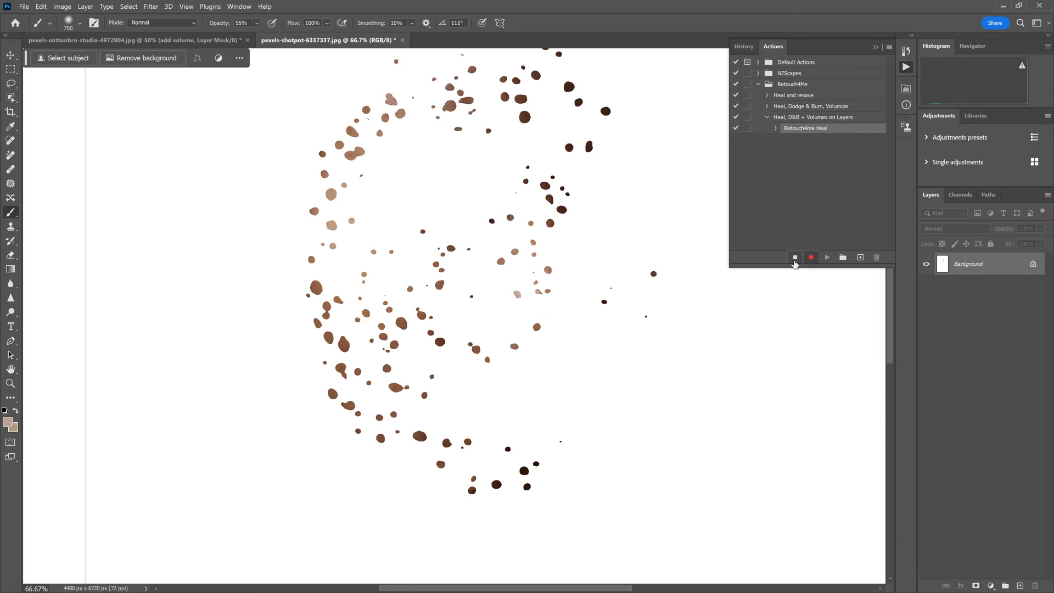
click(794, 260)
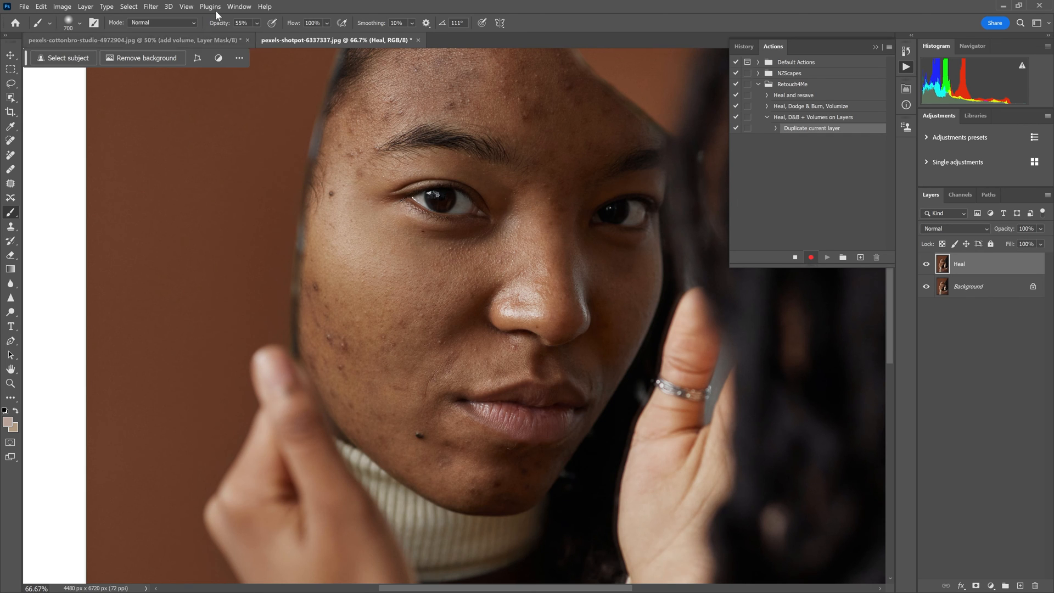
Apply the Retouch4me Heal filter to the Heal layer and inspect the healed patches with the Background hidden
click(151, 7)
mouse_move(194, 295)
click(317, 304)
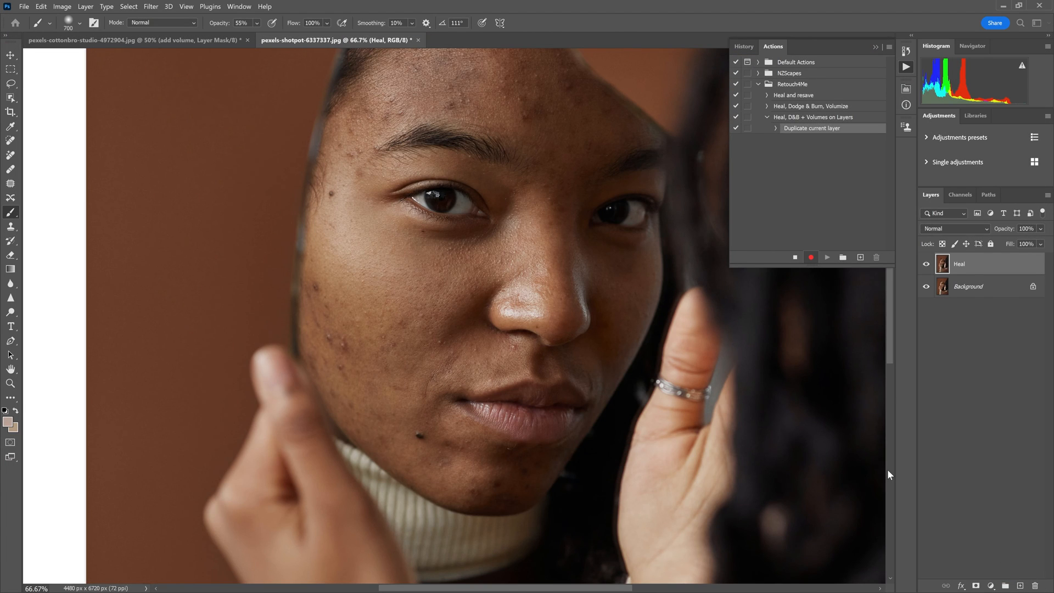
click(926, 286)
click(927, 264)
click(926, 264)
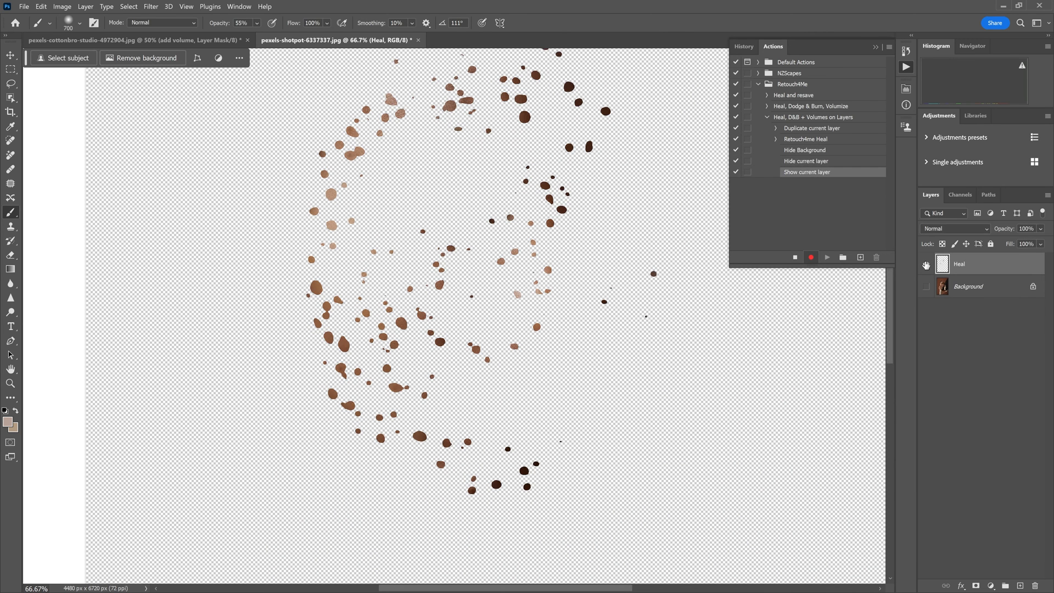
click(926, 286)
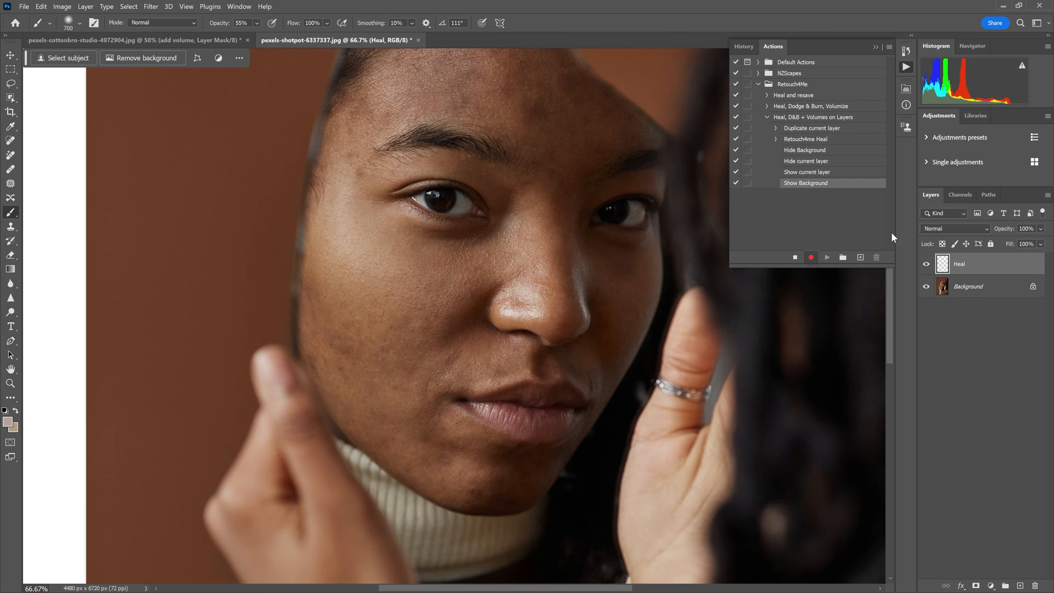
Delete the recorded hide and show layer steps from the new action and resume recording
shift+click(818, 186)
drag(818, 186, 877, 257)
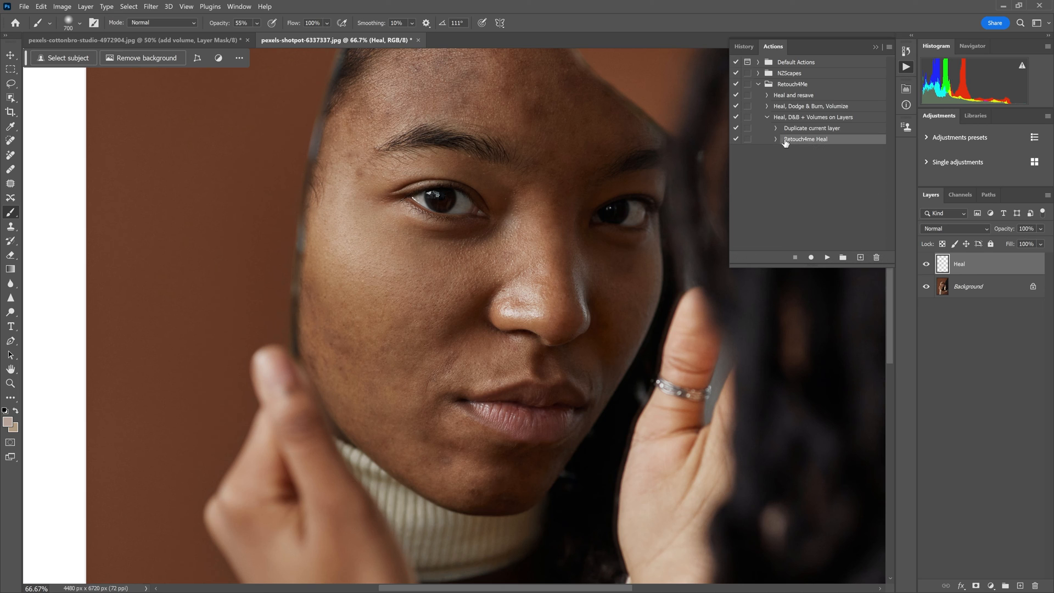
click(811, 257)
Merge all visible layers into a new layer above Heal and name it "Dodge and burn tone correction"
key(ctrl+shift+alt+e)
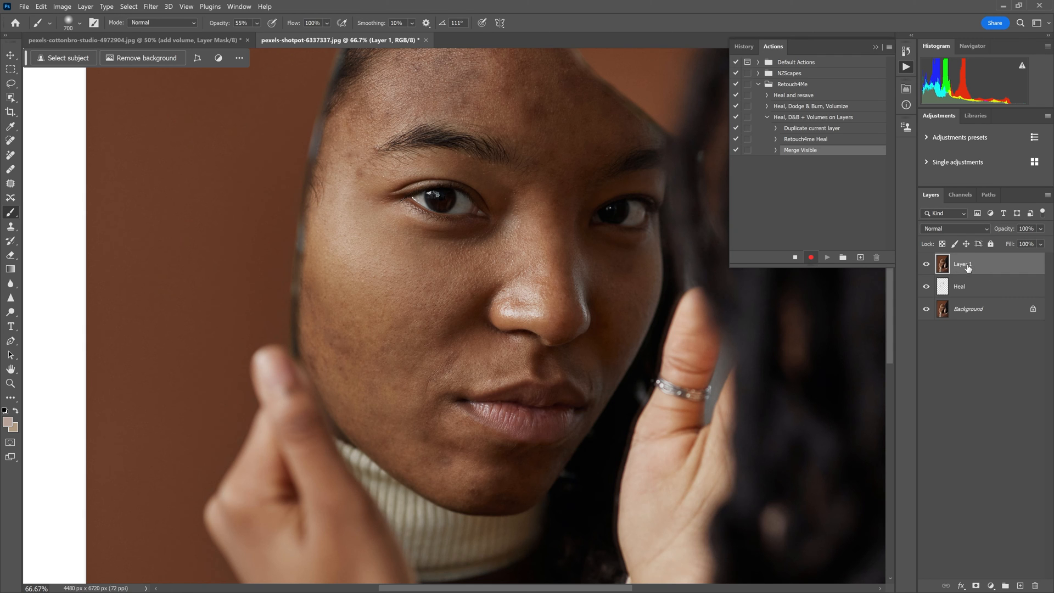
double_click(962, 264)
text(Dodge and burn tone correction)
key(Return)
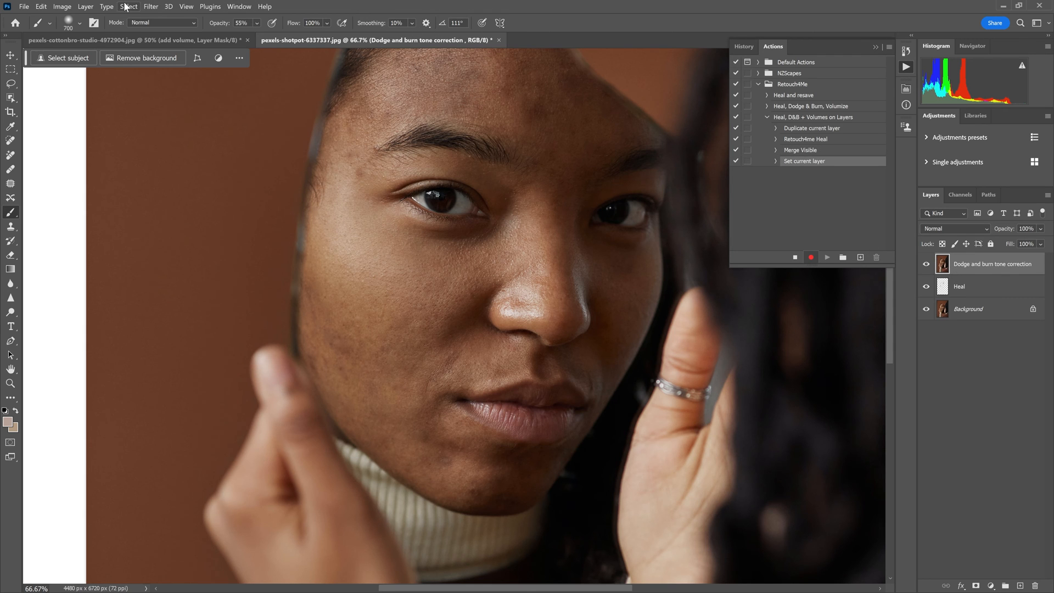
Apply the Retouch4me Dodge Burn filter with Warmth 0, Blend 151 and Soft Light Layer enabled
click(150, 7)
mouse_move(189, 297)
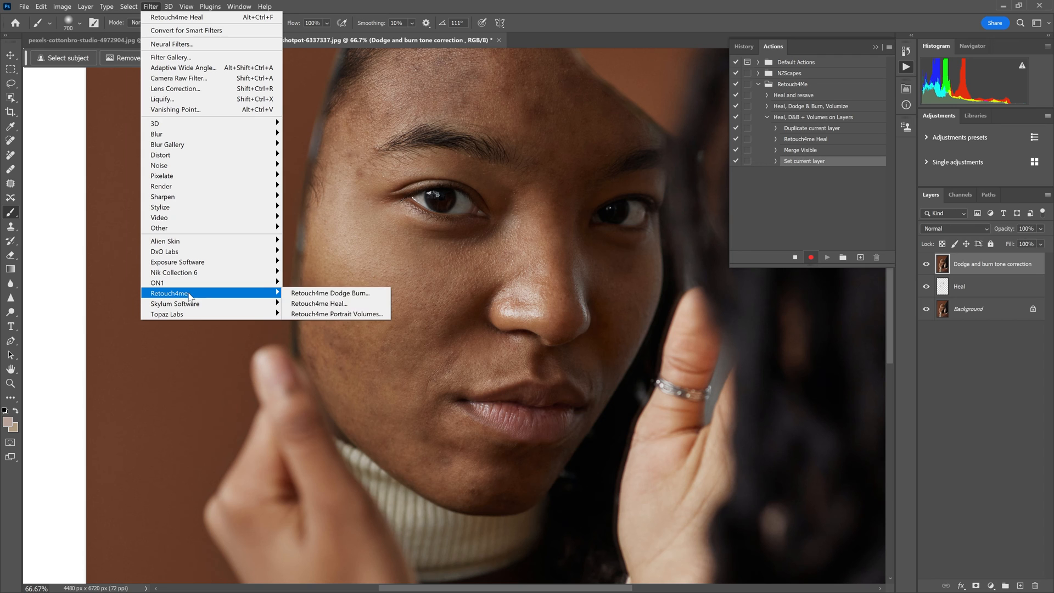
click(356, 294)
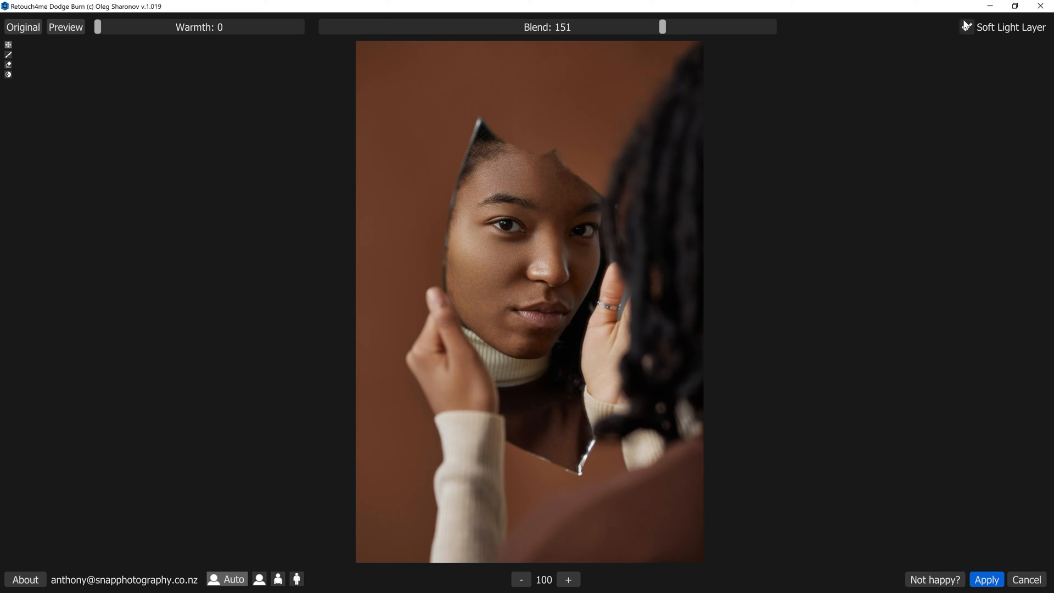
click(987, 580)
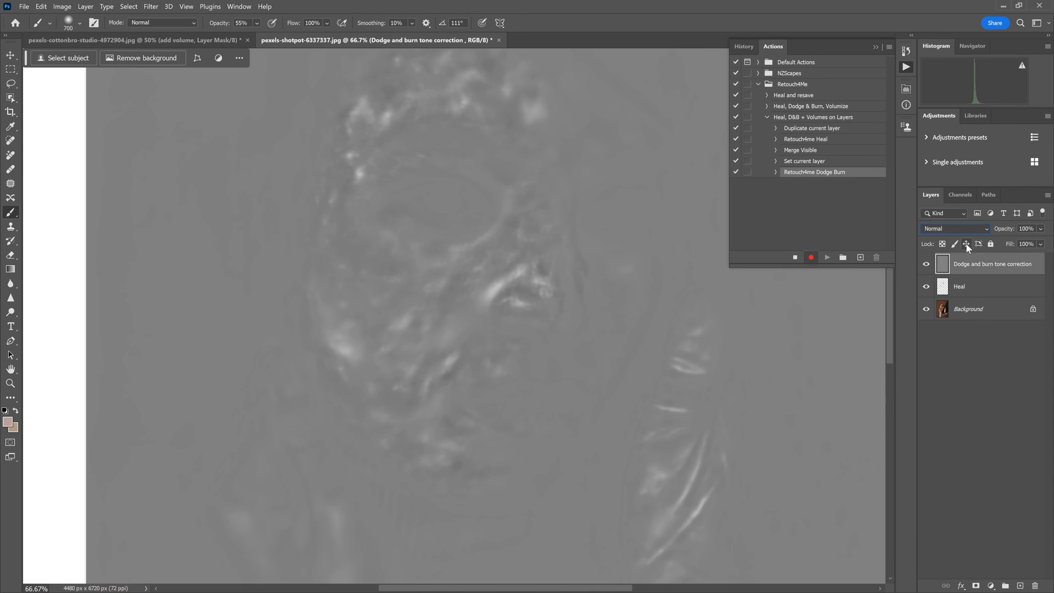
Set the Dodge and burn tone correction layer's blend mode to Soft Light and add a white layer mask
click(961, 228)
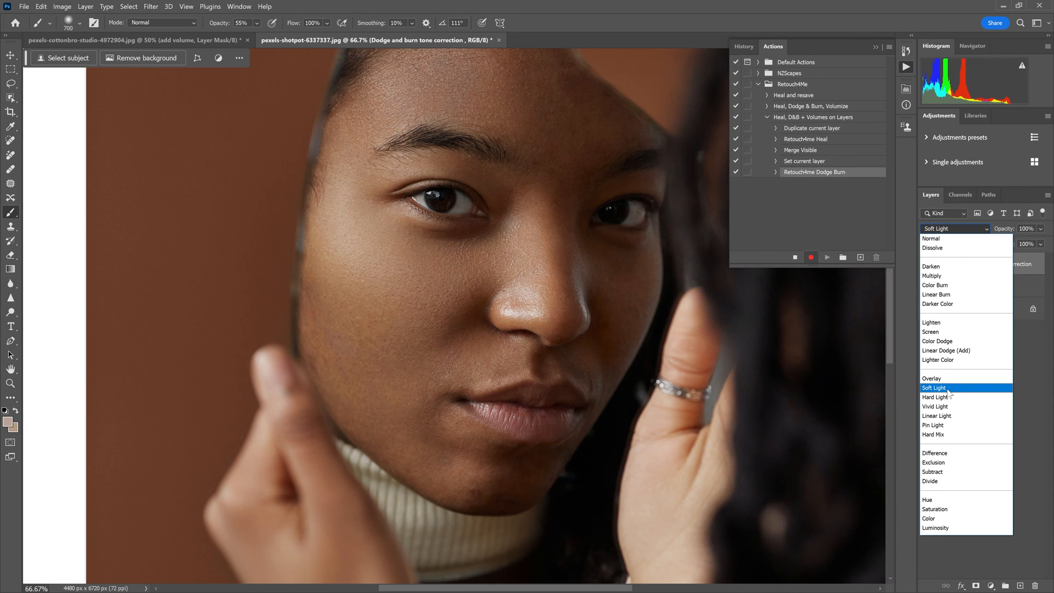
click(948, 388)
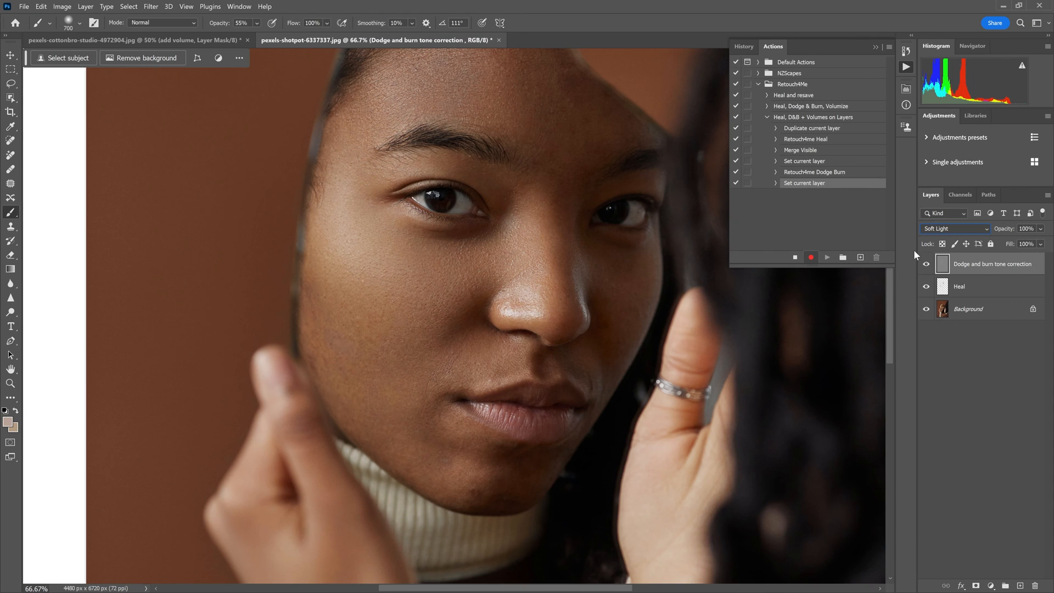
click(976, 586)
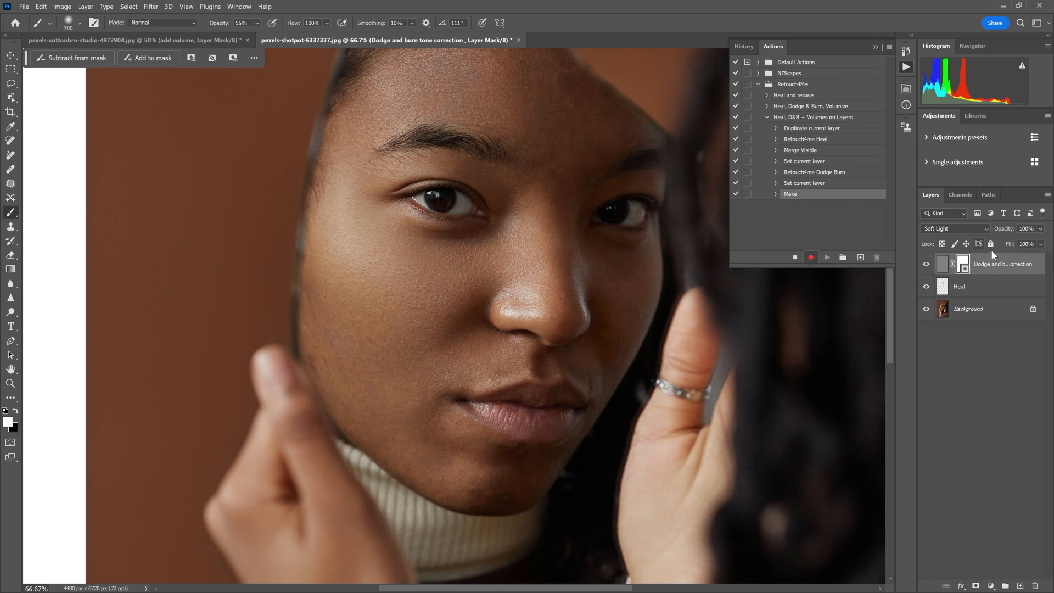
Target the layer's RGB channel, merge all visible layers into a new top layer and name it "Dodge and Burn - volume"
key(ctrl+2)
key(ctrl+shift+alt+e)
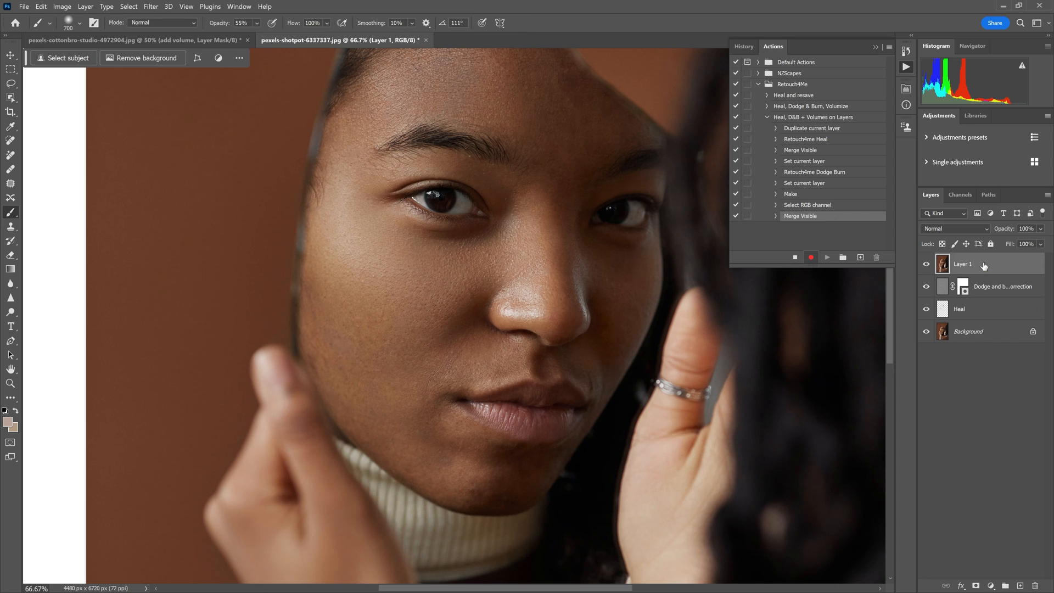
double_click(962, 265)
text(Dodge and Burn -)
text(volume)
key(Return)
Apply the Retouch4me Portrait Volumes filter with an increased Blend and Soft Light Layer enabled
click(151, 6)
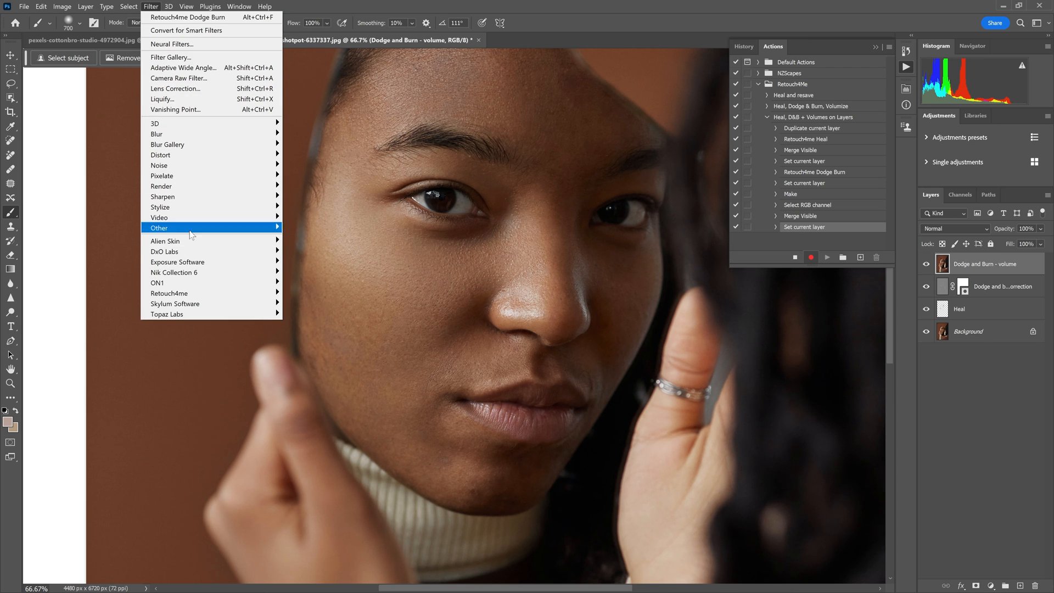
mouse_move(188, 296)
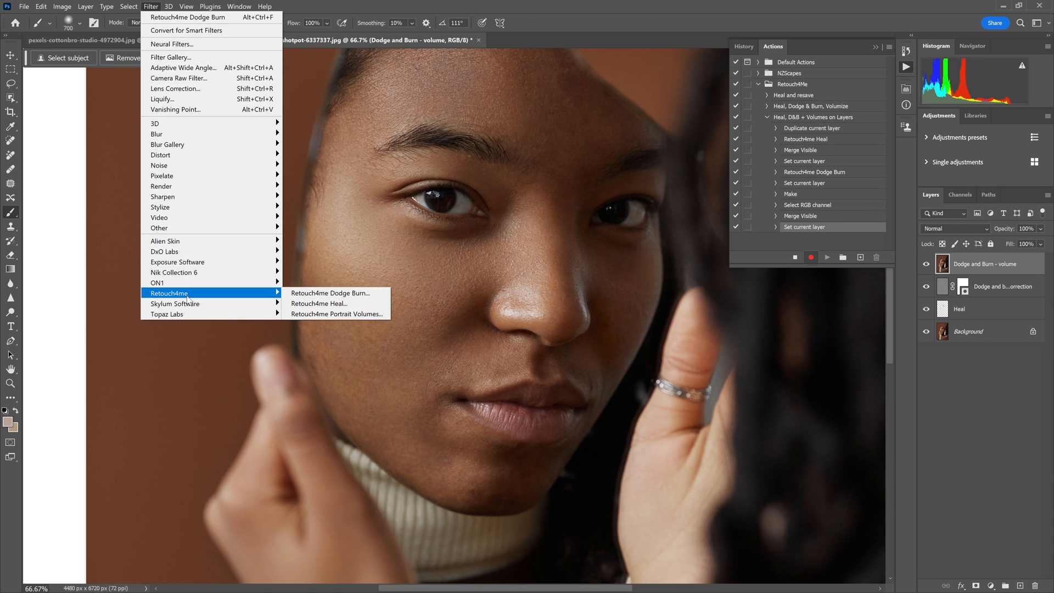
click(366, 314)
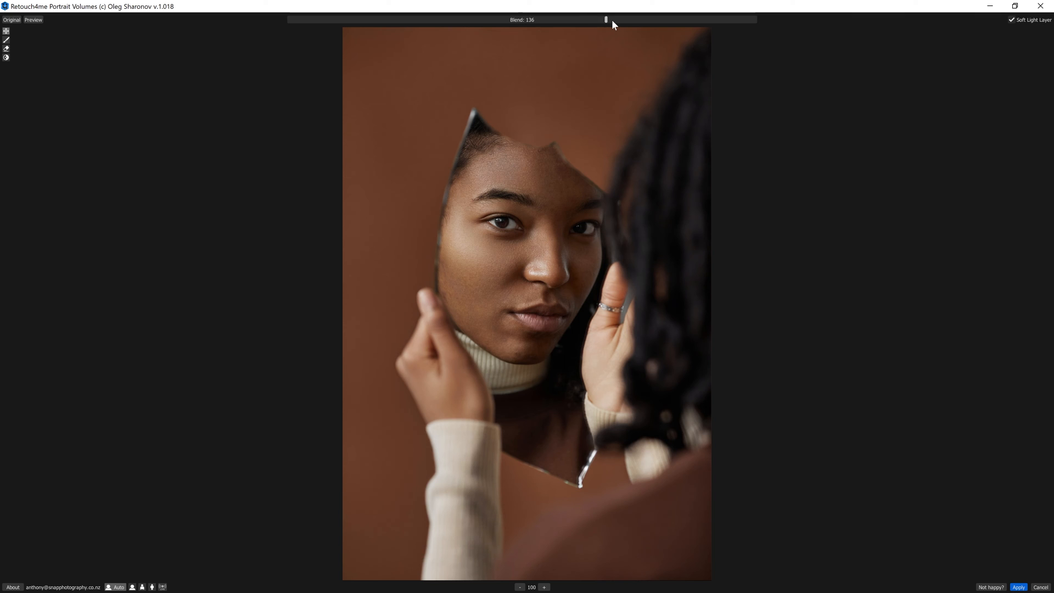
drag(595, 17, 622, 19)
click(1018, 587)
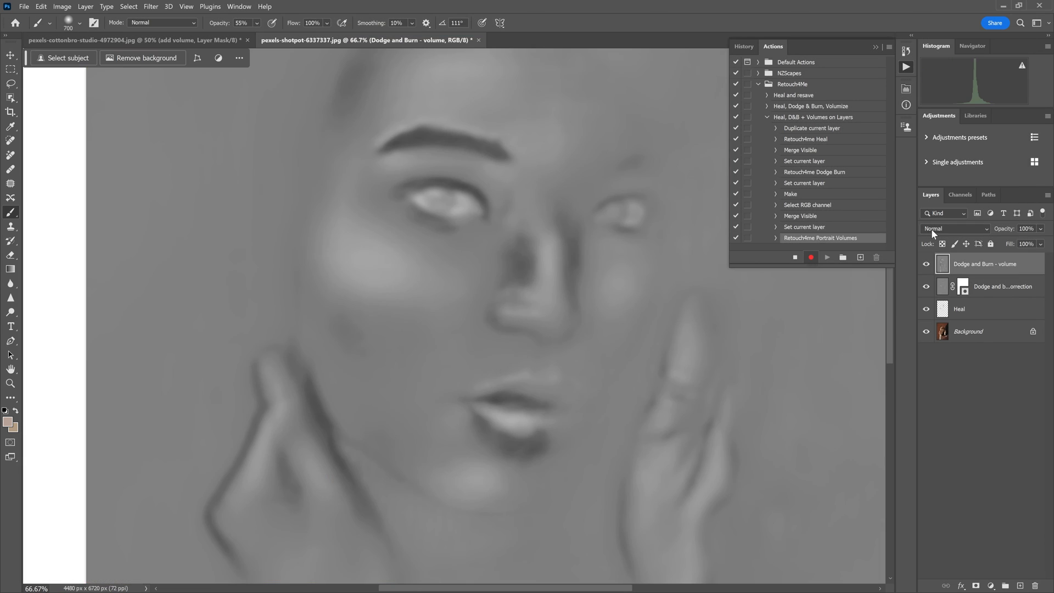
Try Overlay on the Dodge and Burn - volume layer, then set it to Soft Light at 70% opacity
click(932, 229)
click(942, 377)
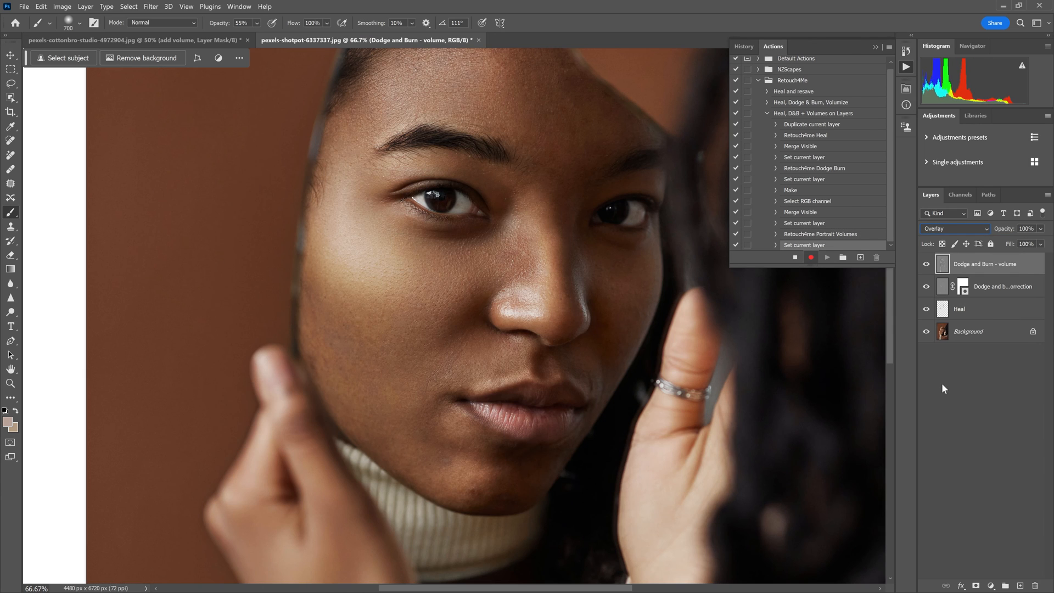
click(943, 227)
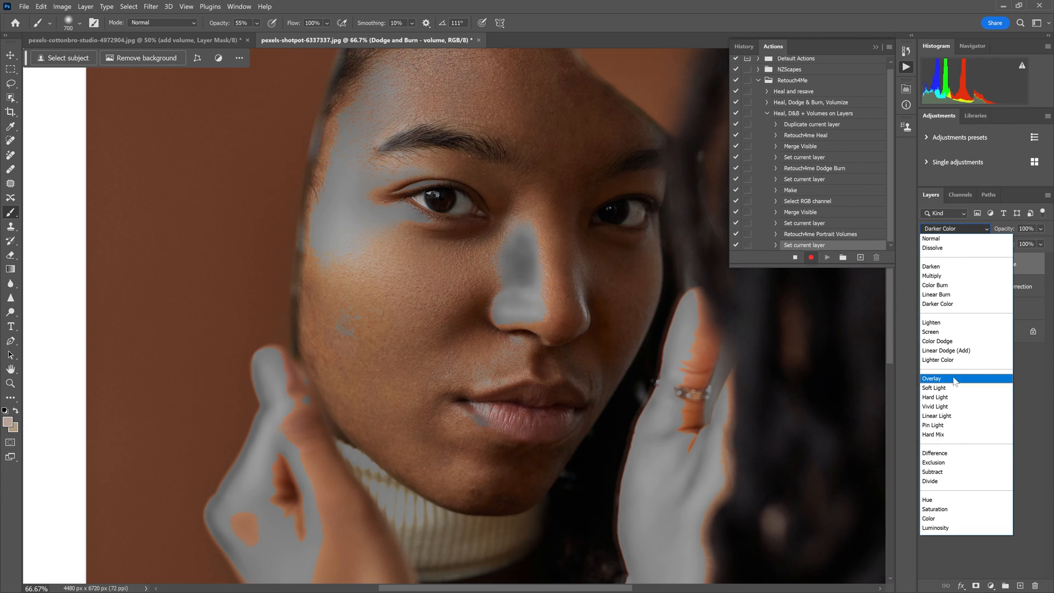
click(942, 388)
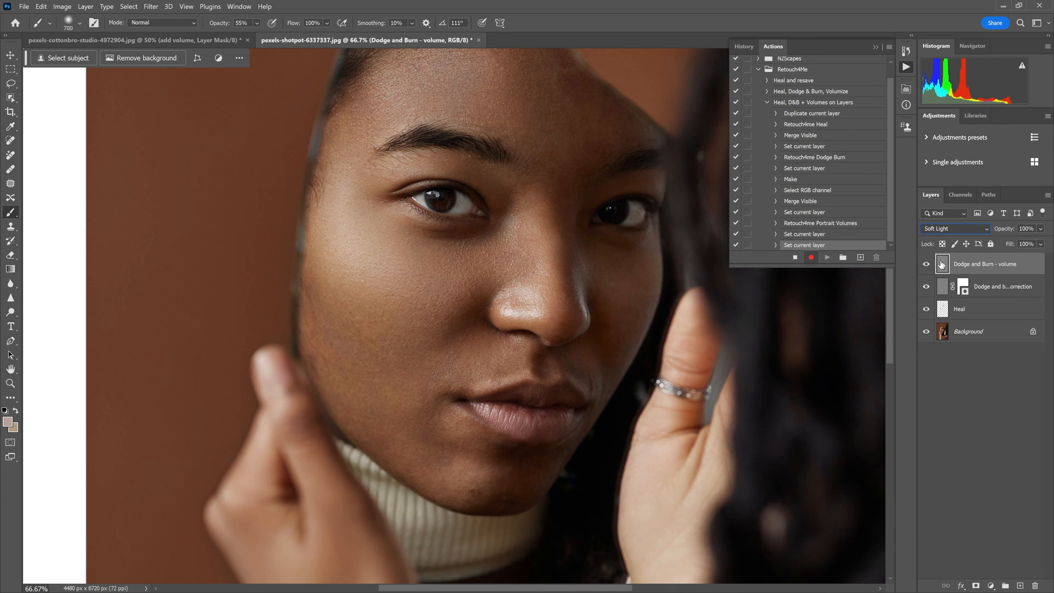
click(1042, 228)
drag(1029, 244, 1031, 242)
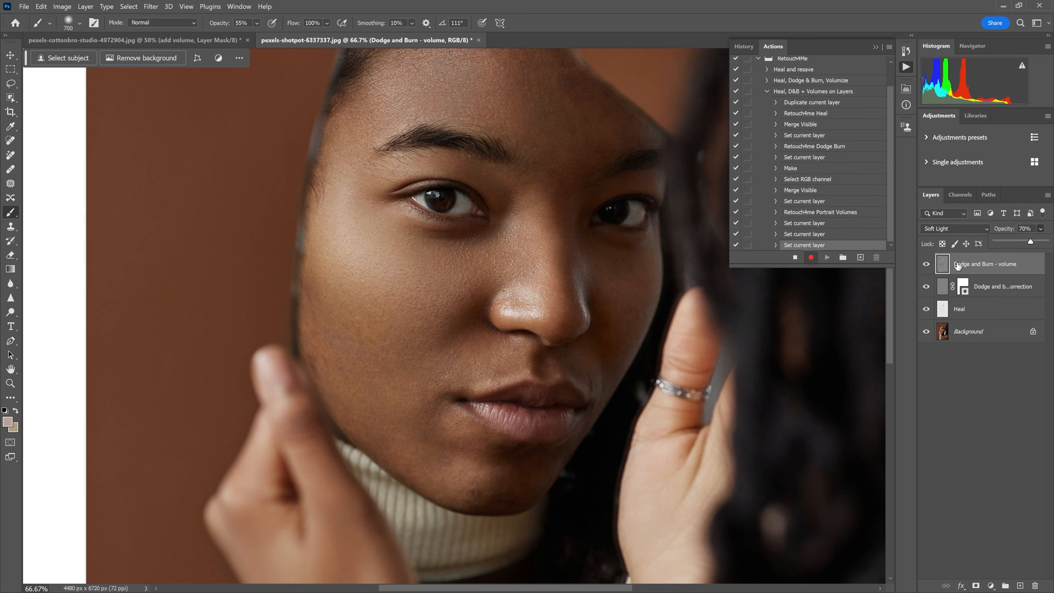
Compare the portrait with and without the Dodge and Burn - volume layer, and add a white layer mask to it
click(927, 265)
click(927, 265)
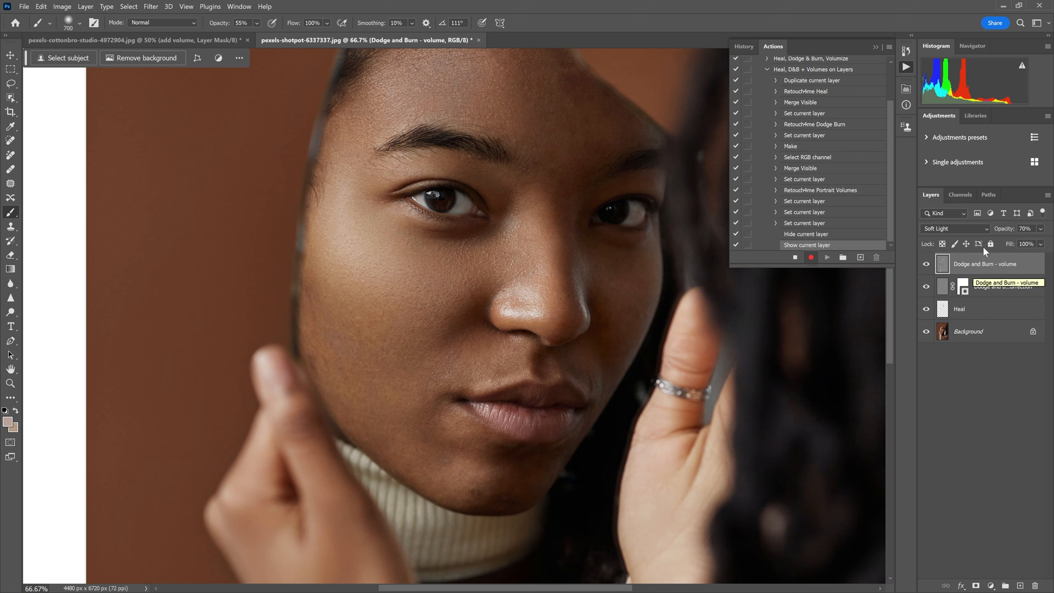
click(978, 586)
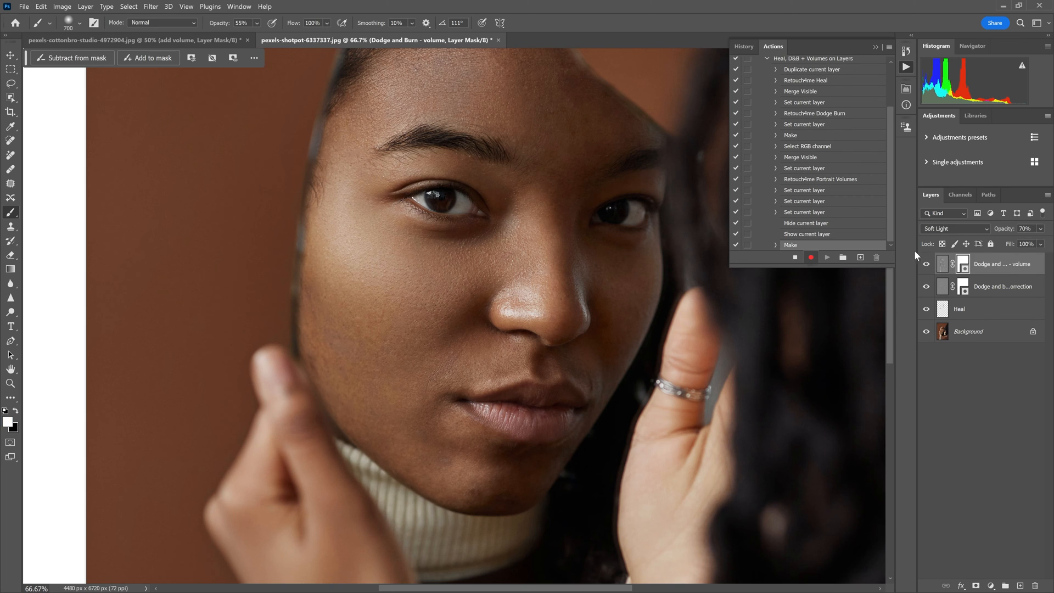
Stop recording and delete the selected Set, Hide and Show current layer steps recorded after Retouch4me Portrait Volumes
click(796, 257)
click(808, 191)
shift+click(834, 235)
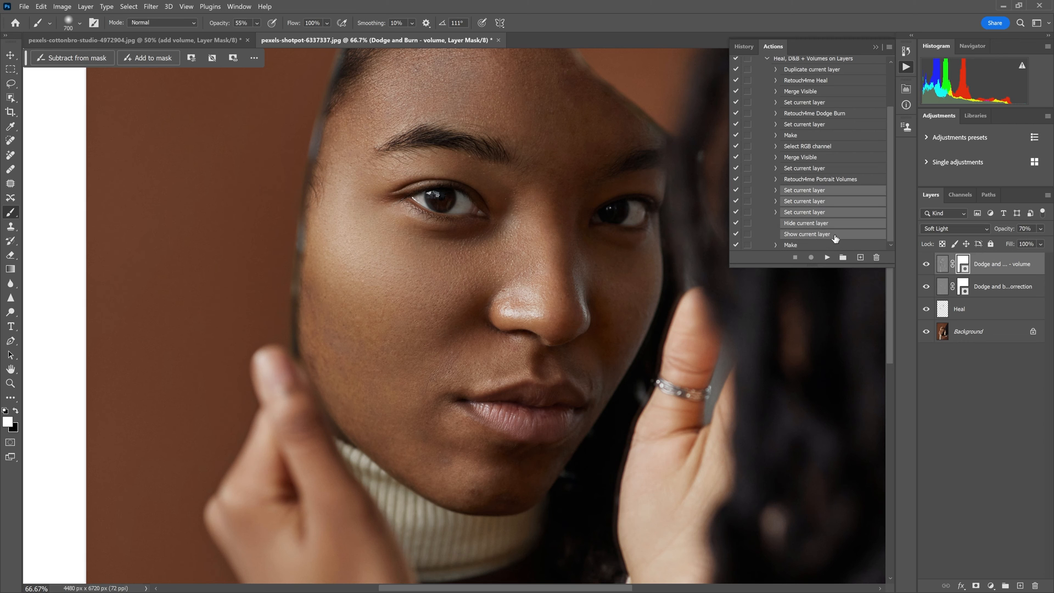
click(877, 257)
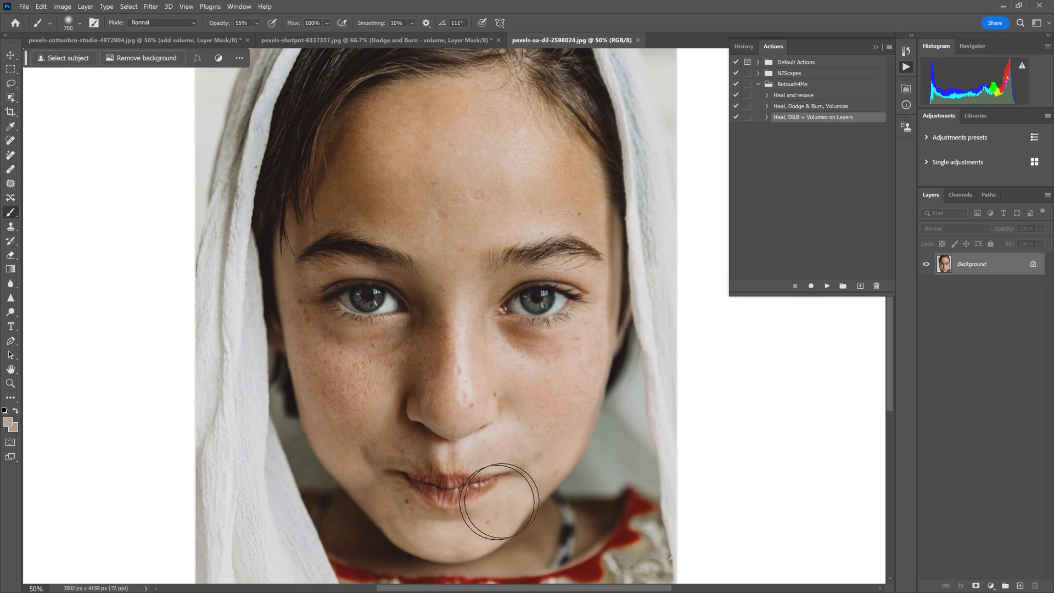
Play the Heal, D&B + Volumes on Layers action on pexels-aa-dil-2598024.jpg and compare the portrait before and after the retouch
click(767, 117)
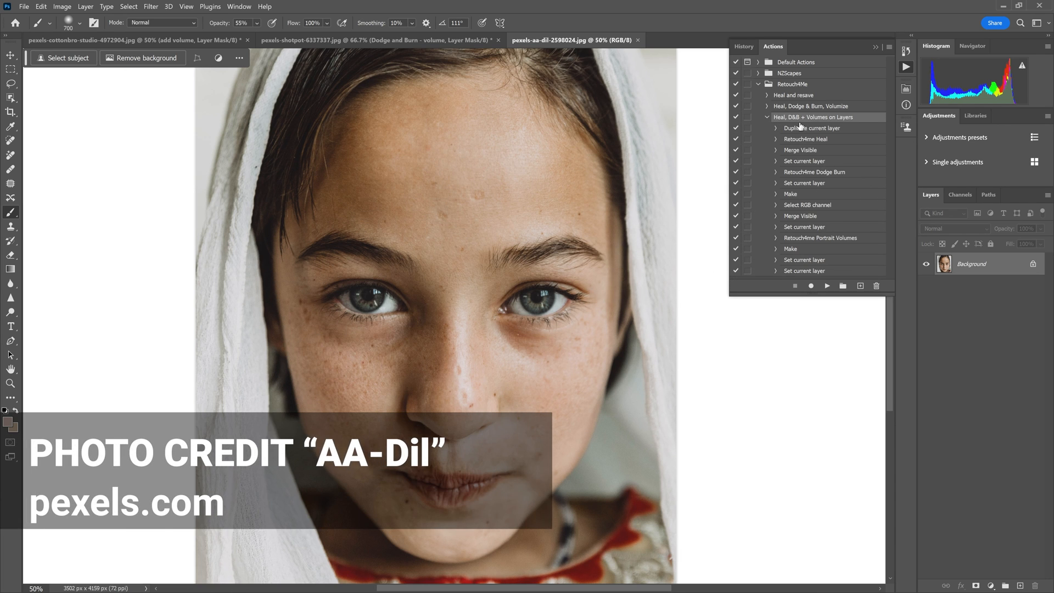
click(828, 285)
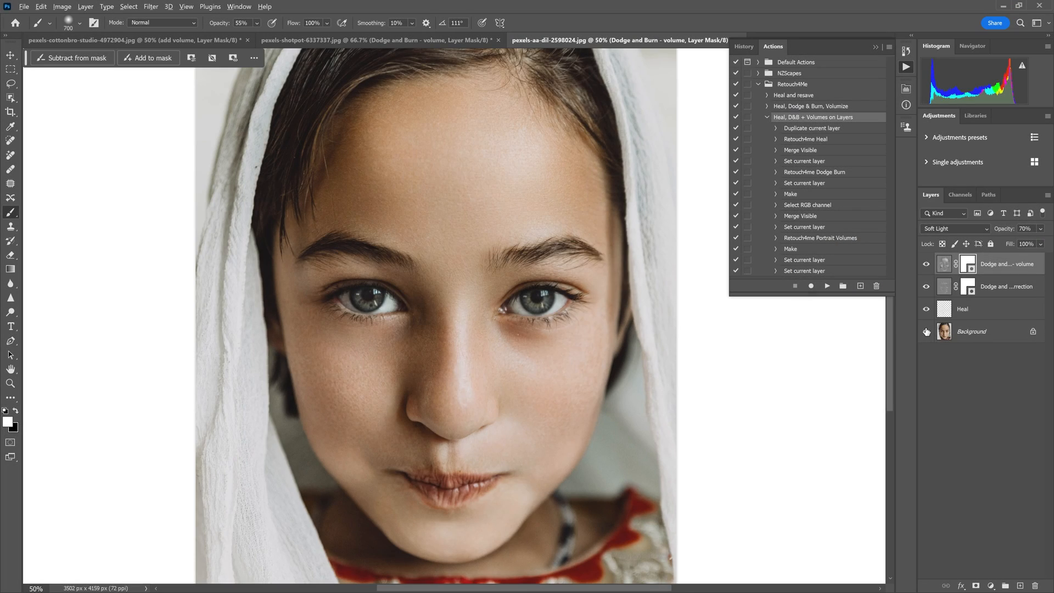
alt+click(927, 331)
alt+click(927, 331)
alt+click(927, 331)
alt+click(926, 332)
Hide both Dodge and Burn layers and compare the portrait with and without the Heal layer
click(993, 306)
click(1011, 270)
click(1003, 288)
click(1000, 309)
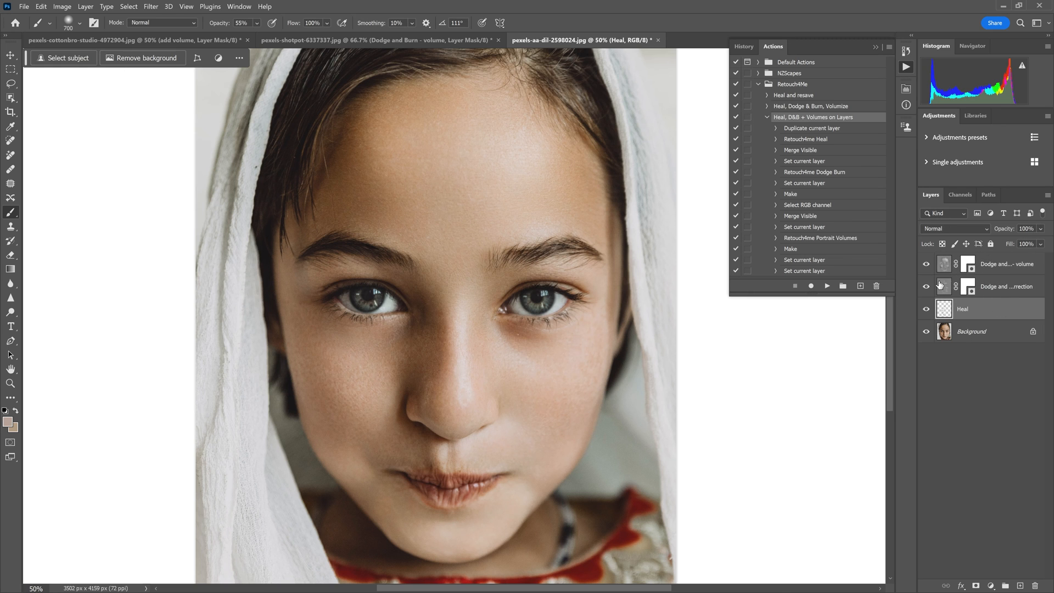
drag(927, 288, 927, 273)
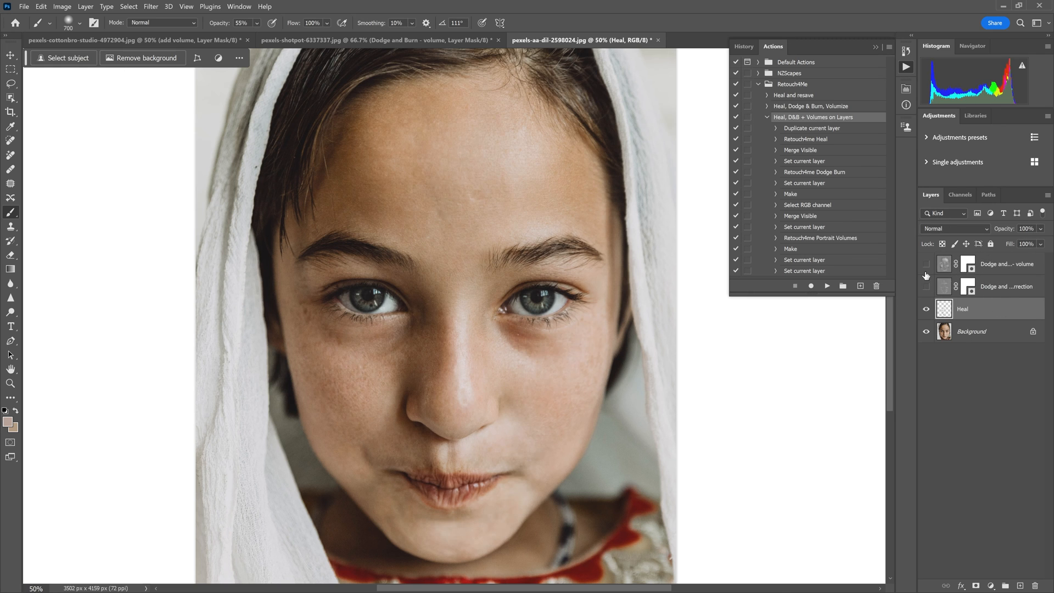
click(927, 309)
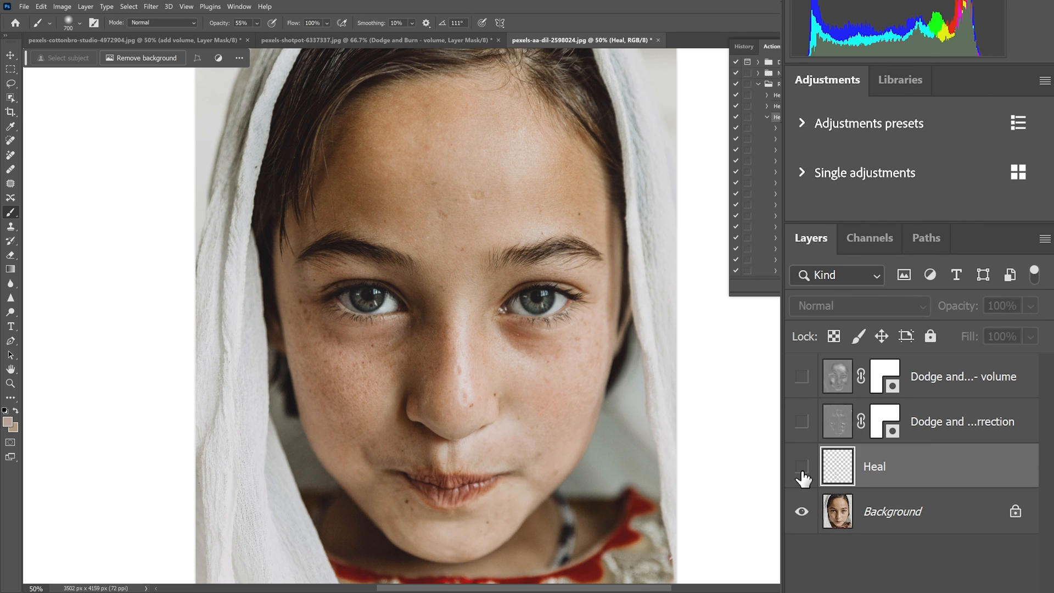
click(802, 470)
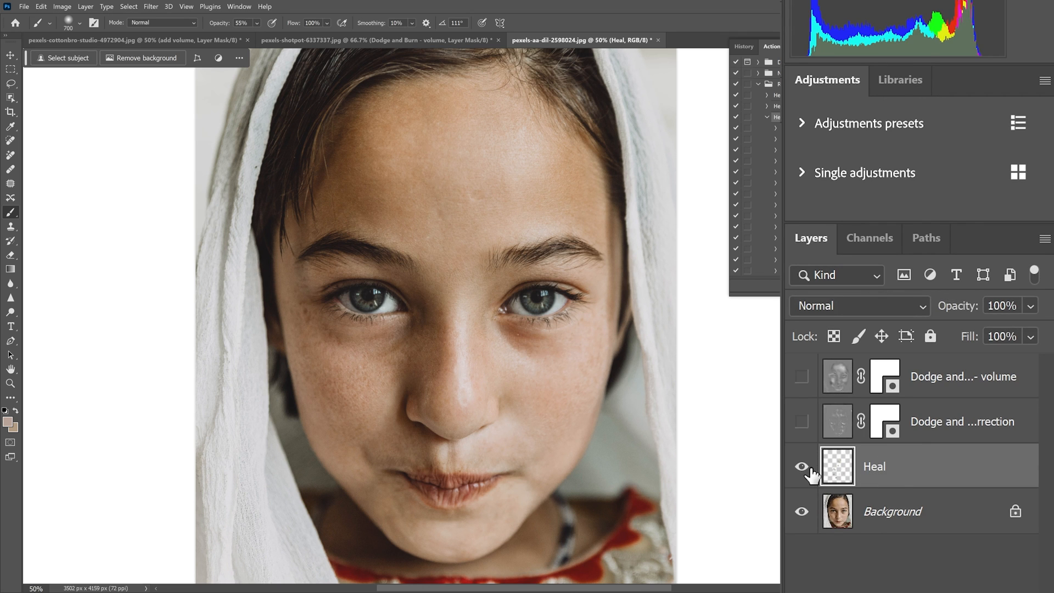
click(804, 467)
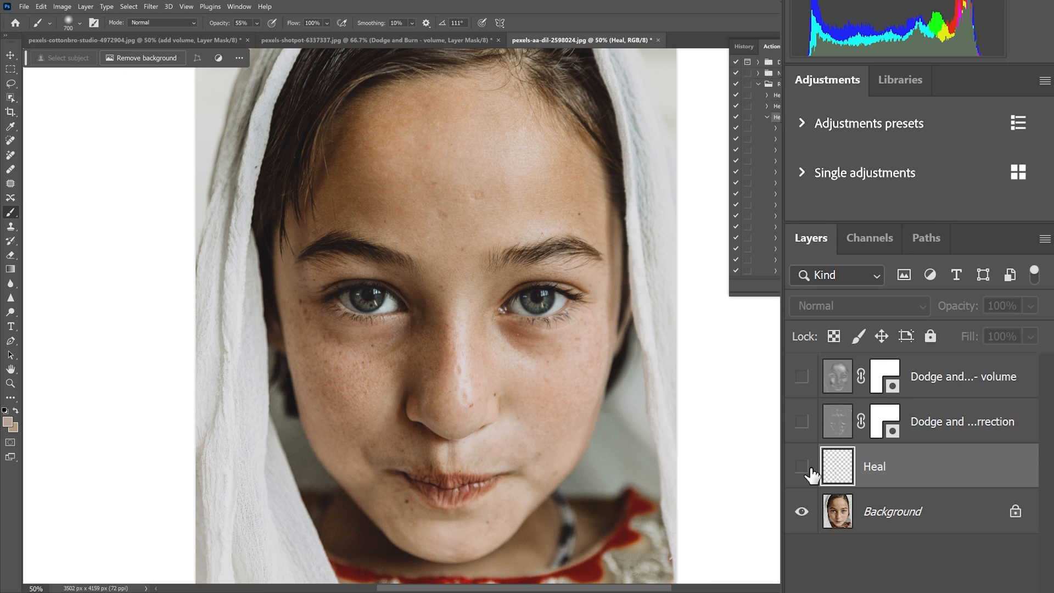
click(810, 468)
click(810, 468)
click(810, 468)
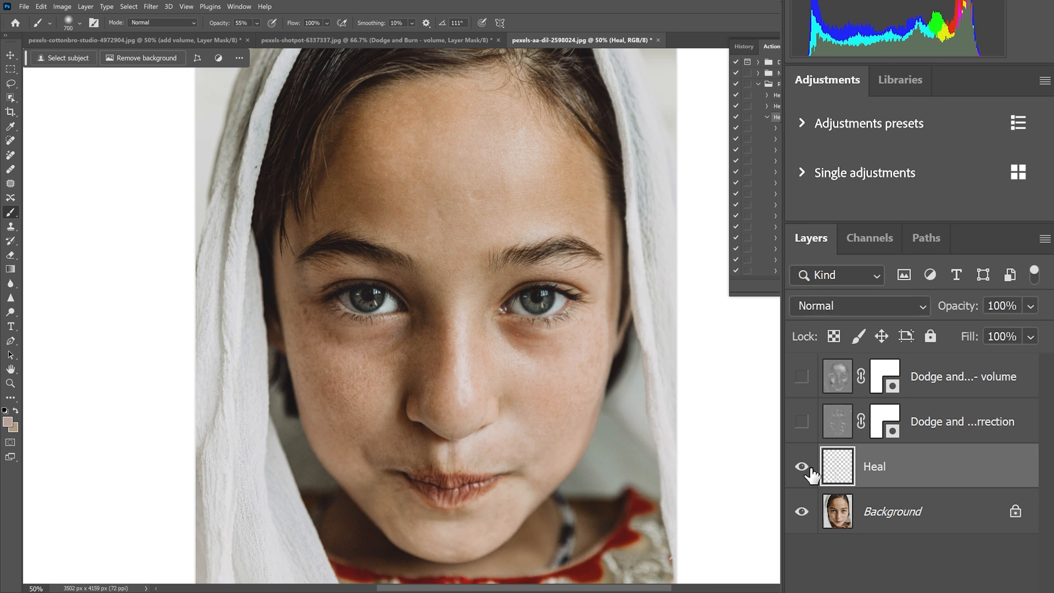
Show the Dodge and burn tone correction layer, select it and compare the portrait with and without it
click(802, 422)
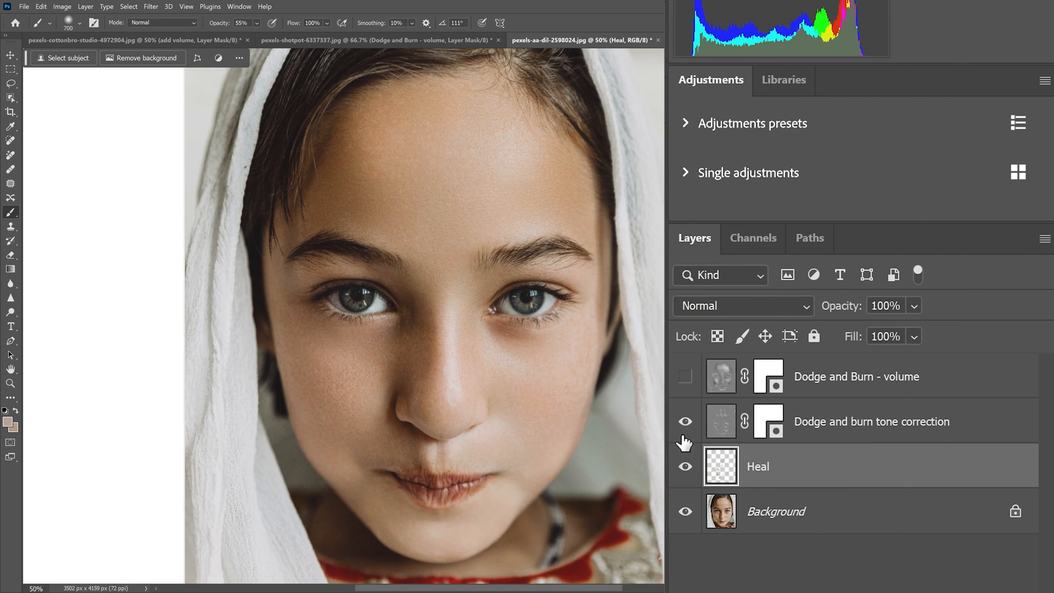
click(687, 422)
click(839, 424)
click(684, 424)
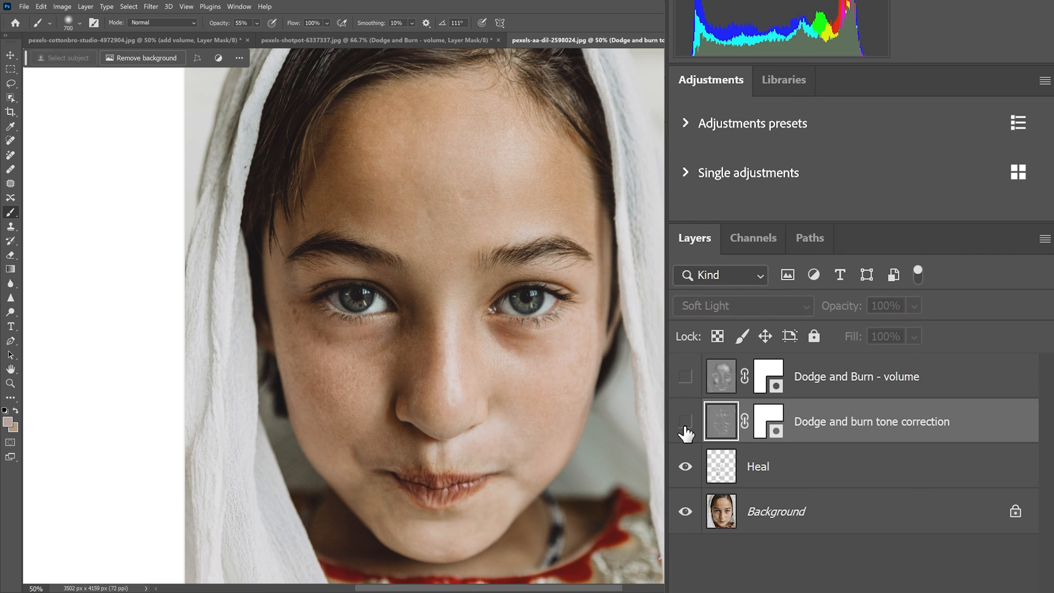
click(686, 423)
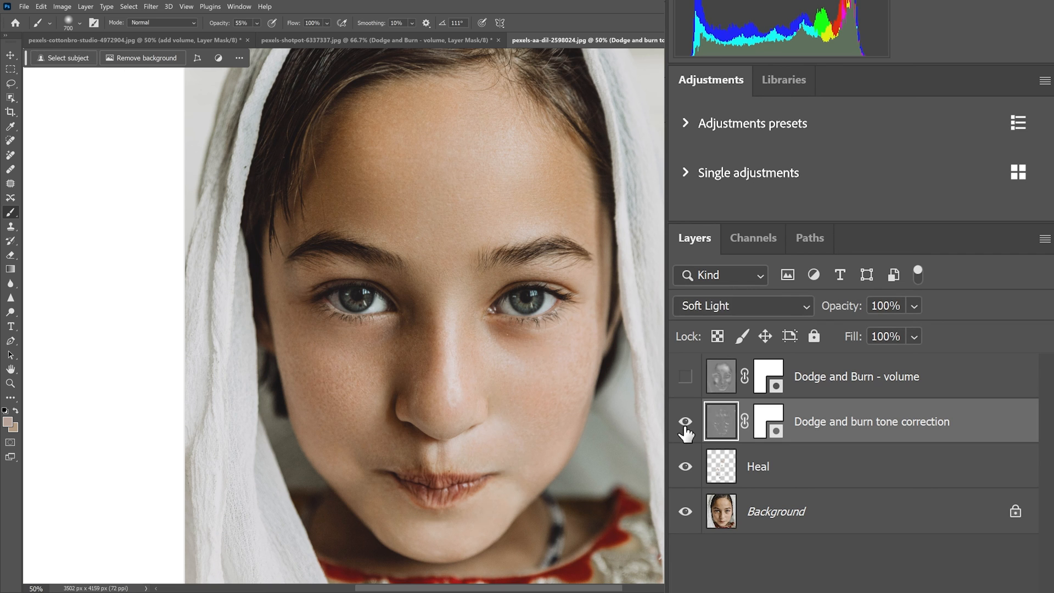
click(686, 423)
click(686, 423)
Lower the Dodge and burn tone correction layer's opacity to 41% and check its effect on the portrait
click(914, 306)
click(924, 329)
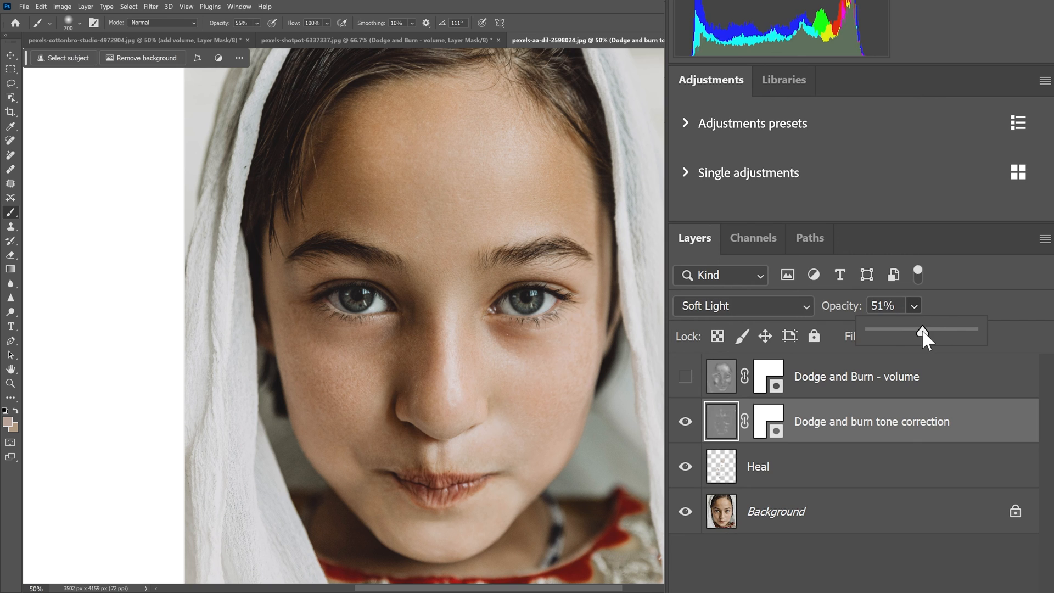
drag(924, 335, 911, 332)
click(685, 422)
click(683, 422)
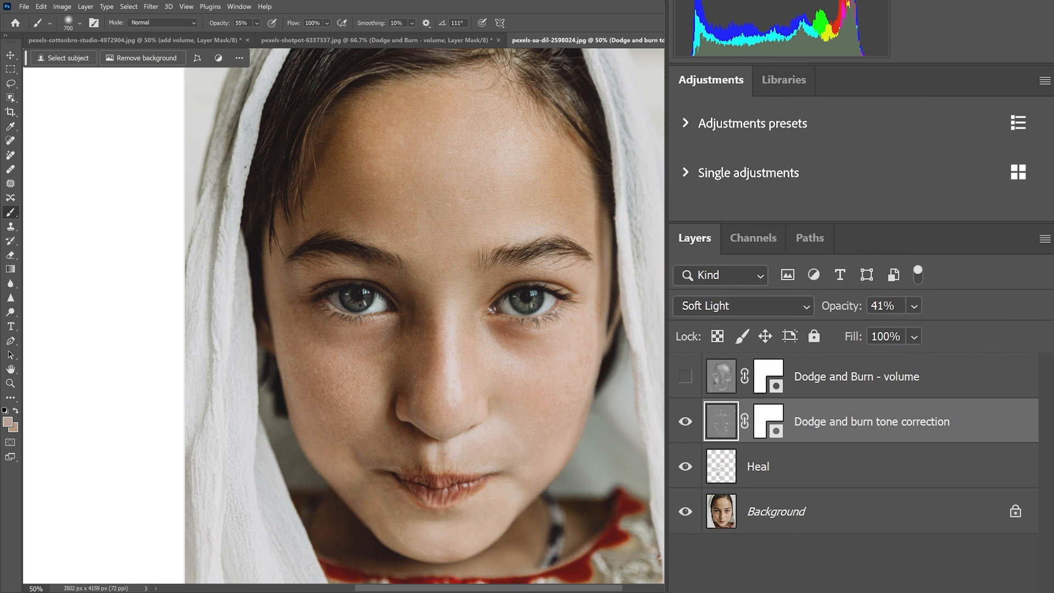
Show the Dodge and Burn - volume layer, compare the portrait with and without it, and select that layer
click(685, 379)
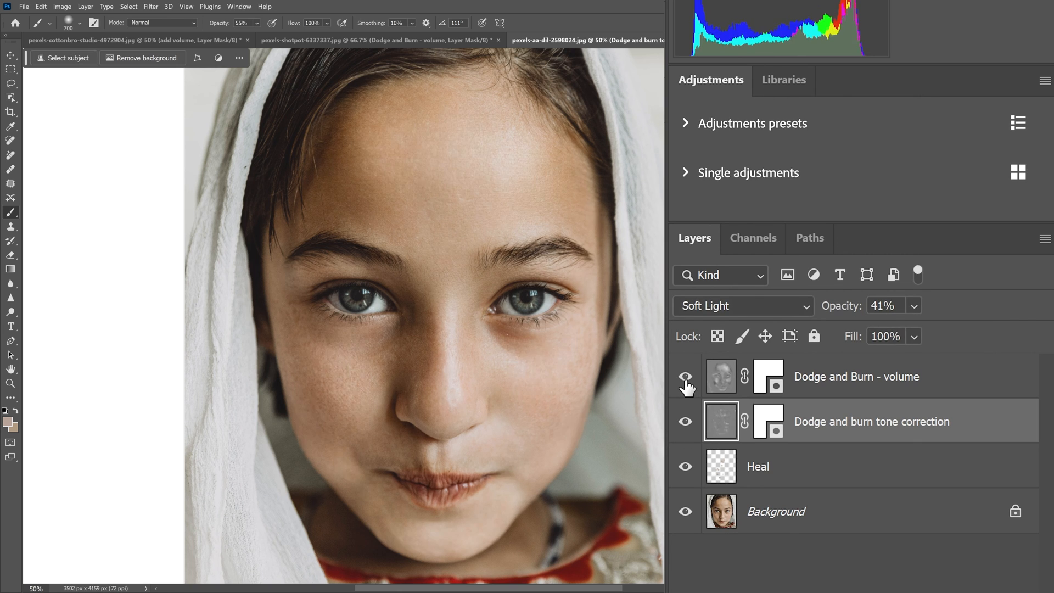
click(686, 379)
click(685, 379)
click(686, 379)
click(687, 379)
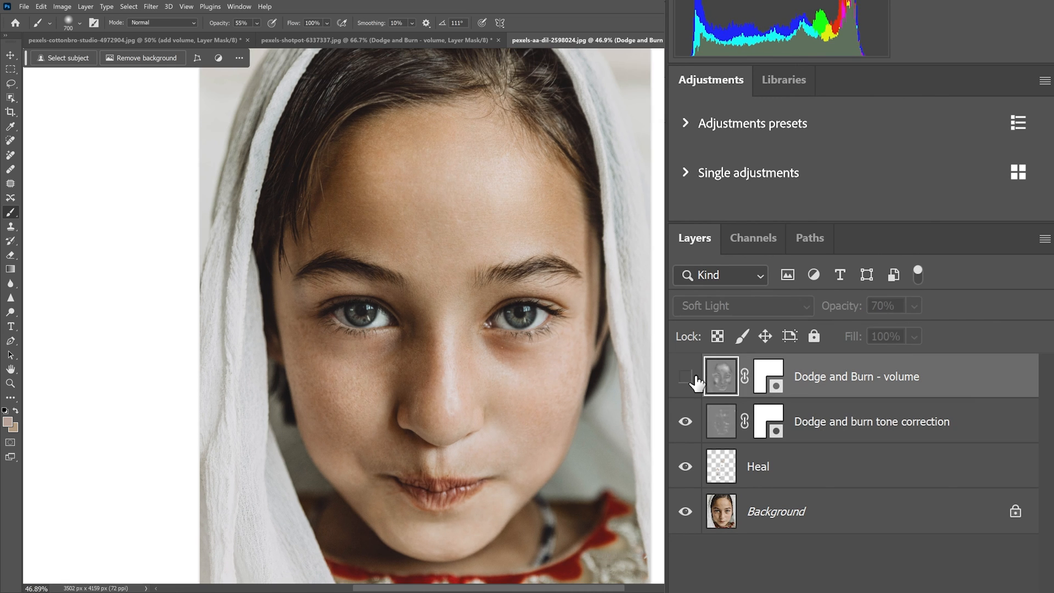
click(696, 378)
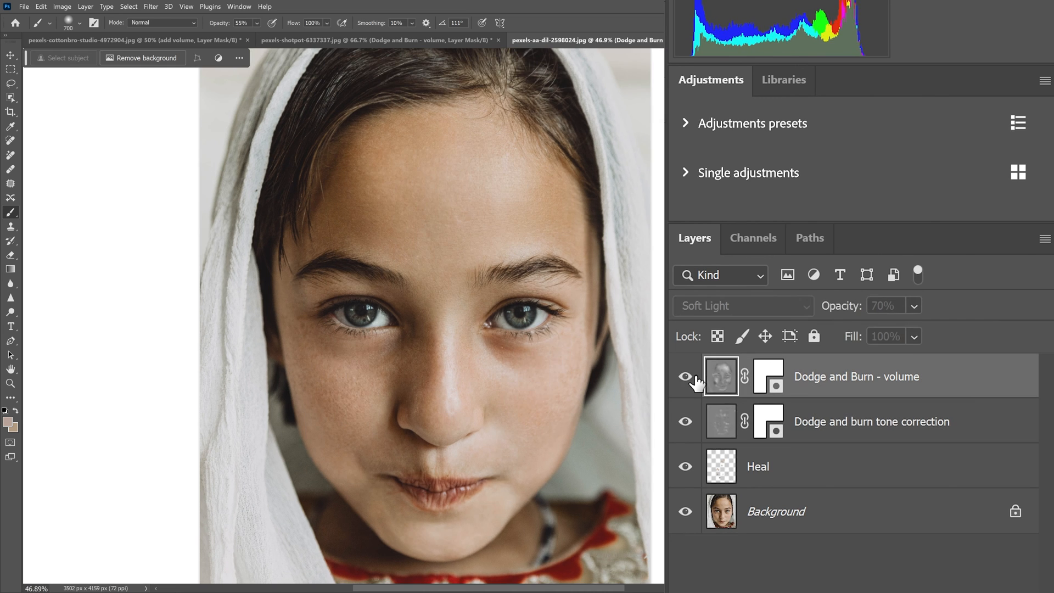
click(696, 378)
click(696, 378)
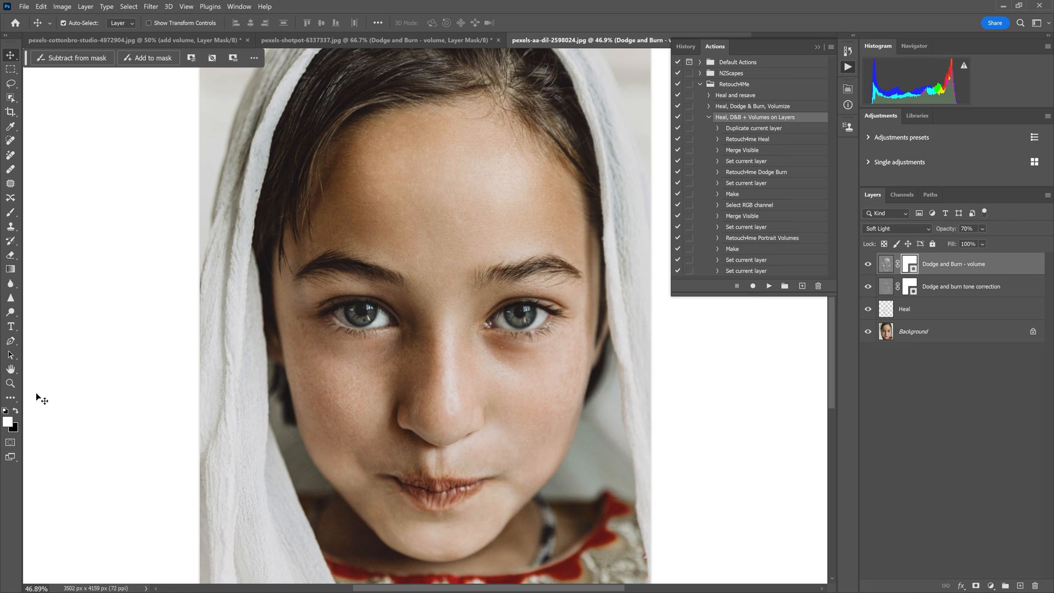
Paint black at 43% brush opacity over parts of the face on the Dodge and Burn - volume layer's mask, and compare the effect
key(x)
key(b)
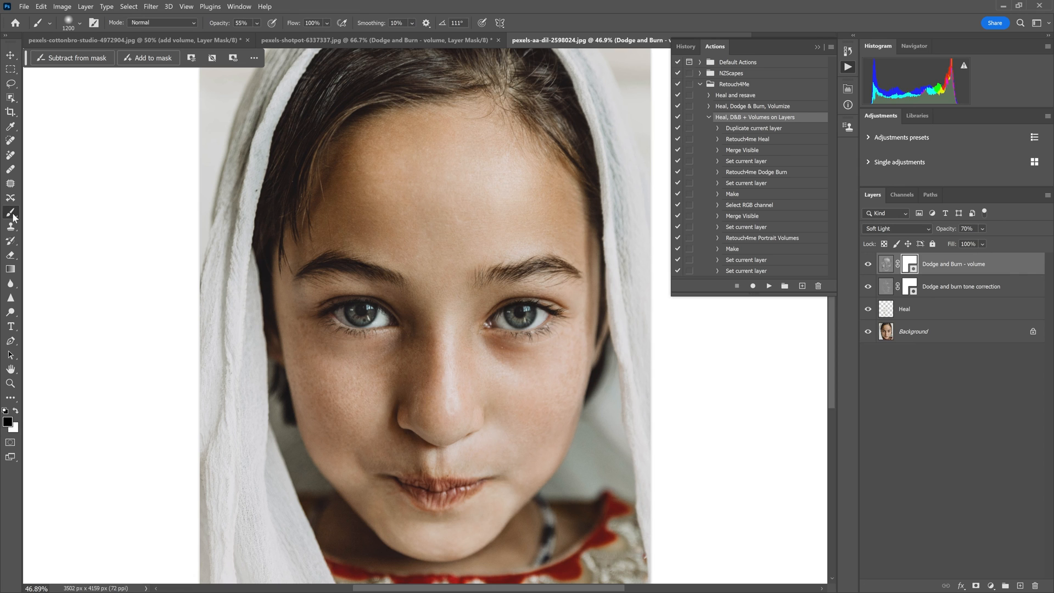
click(258, 24)
click(268, 36)
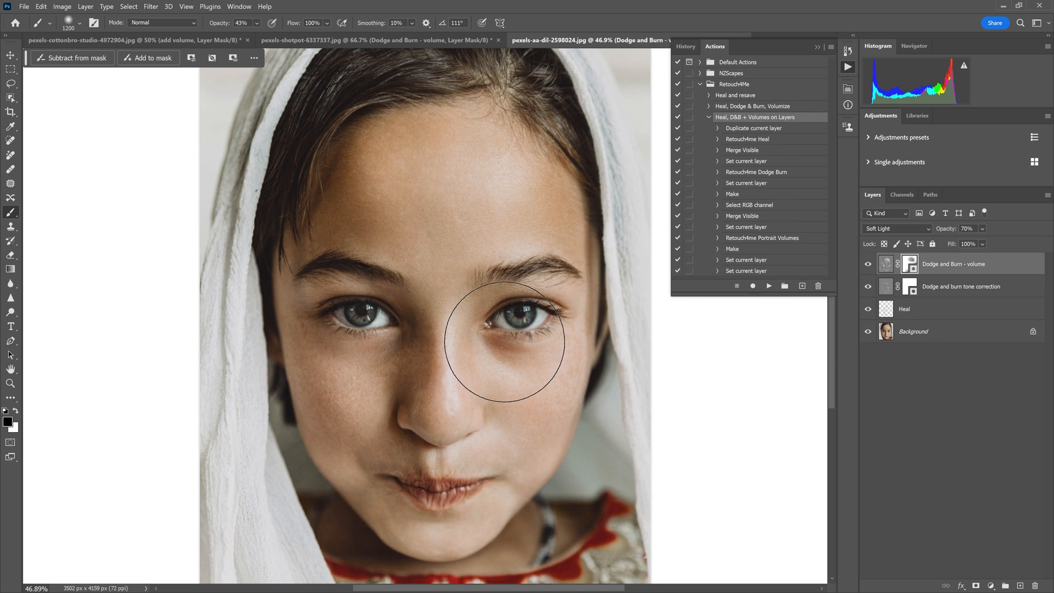
click(868, 264)
click(882, 264)
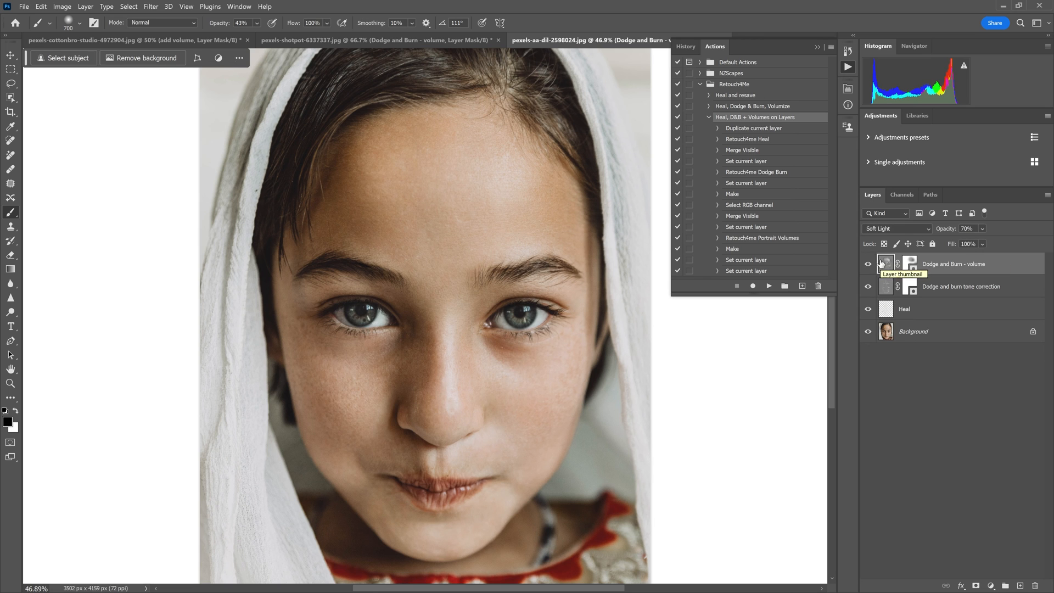
Duplicate the Dodge and Burn - volume layer and set the copy's opacity to 100%
mouse_move(959, 269)
mouse_down()
mouse_move(983, 550)
mouse_move(1020, 585)
mouse_up()
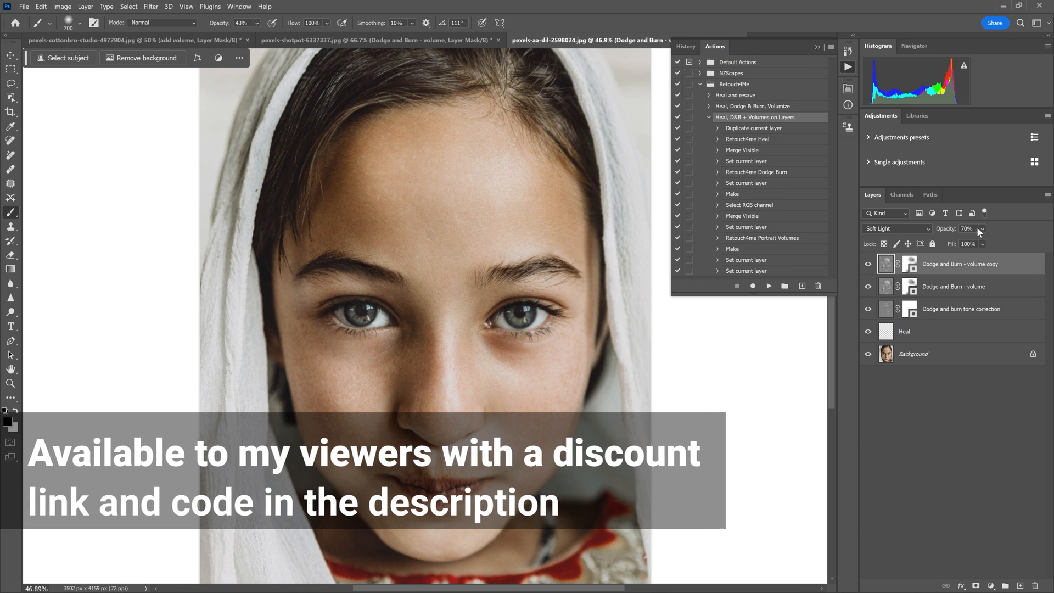
click(982, 244)
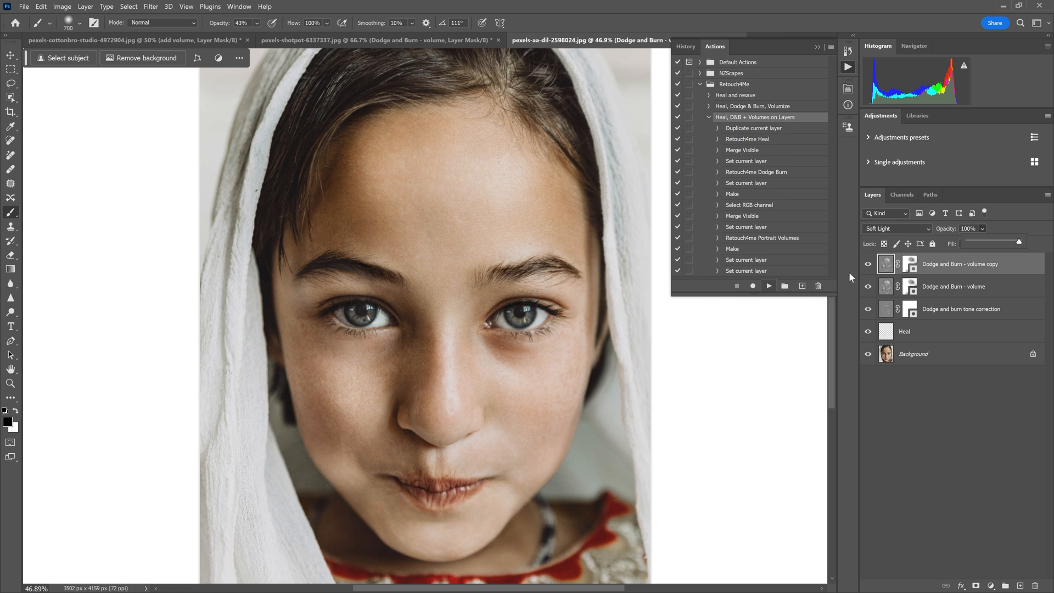
Turn the volume copy's mask black, paint parts of the face back with white at 43% brush opacity, and compare the effect
click(906, 265)
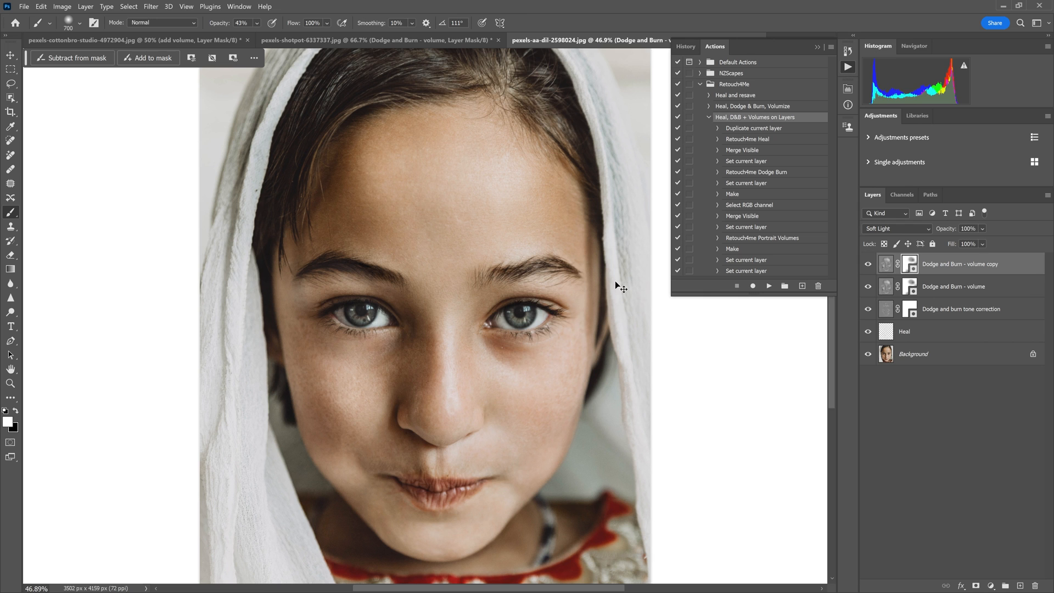
key(ctrl+i)
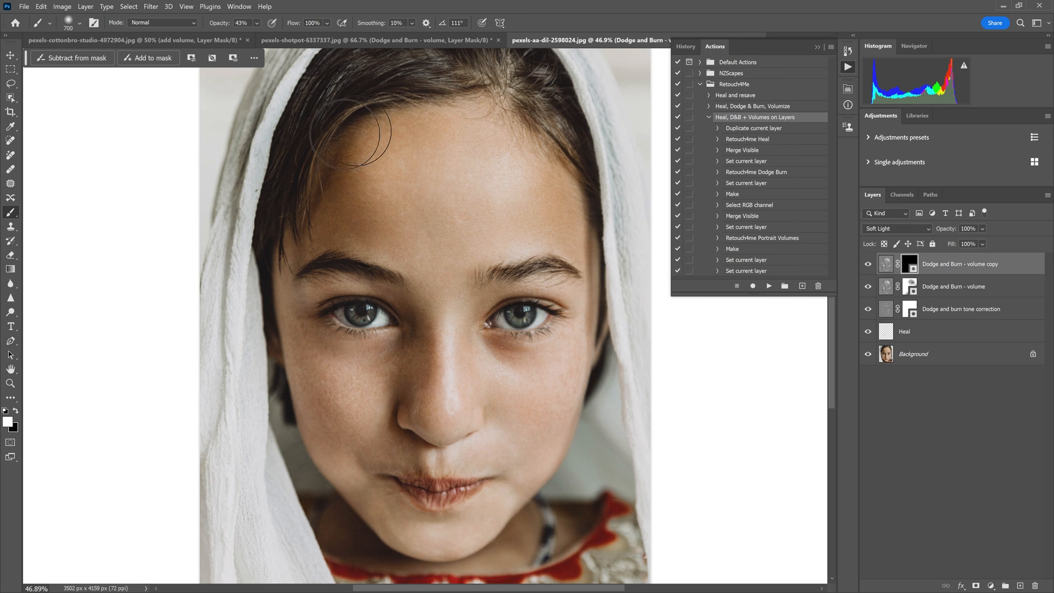
click(868, 264)
click(868, 264)
click(868, 265)
click(868, 264)
click(869, 264)
click(869, 264)
Compare the fully retouched portrait with the original Background layer alone
alt+click(867, 355)
alt+click(867, 354)
alt+click(868, 355)
alt+click(867, 355)
Group the four retouching layers above the Background and lower the group's opacity to about 48%
shift+click(978, 332)
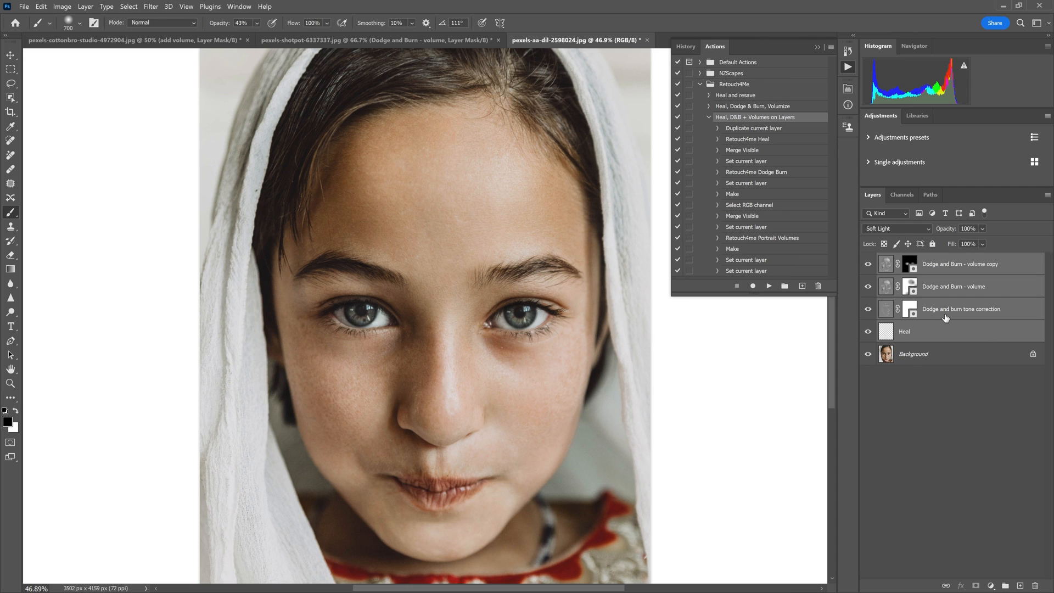
key(ctrl+g)
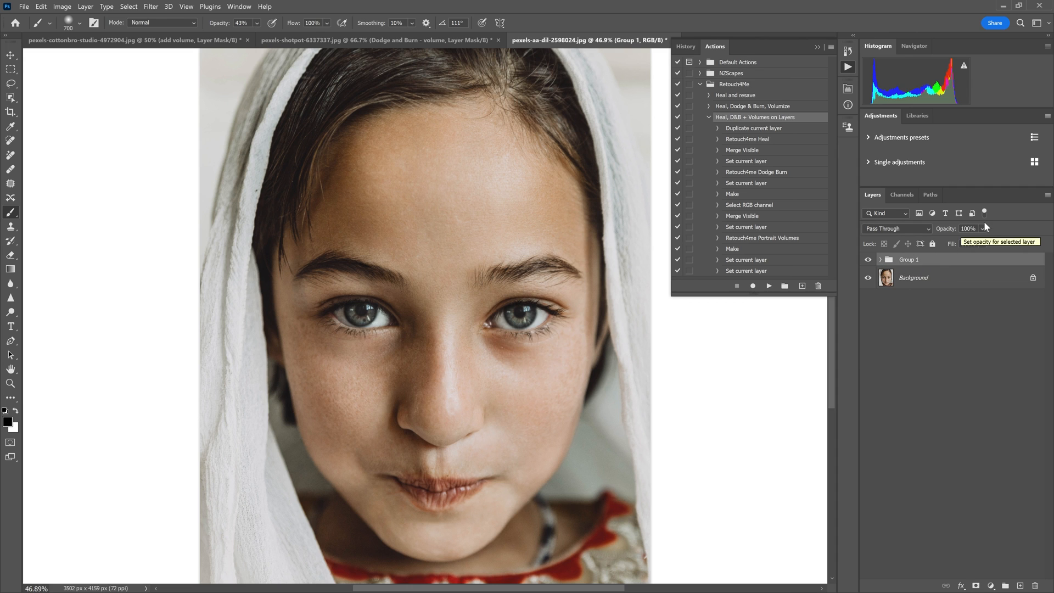
click(983, 243)
drag(1012, 241, 985, 243)
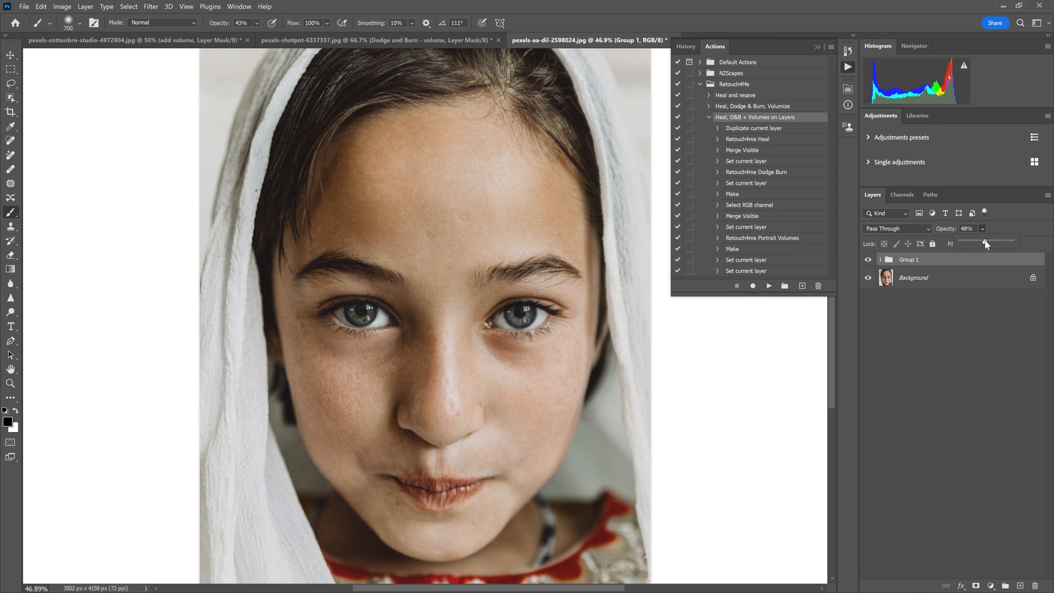
Compare the portrait with and without the group of retouching layers
click(869, 261)
click(867, 262)
click(866, 263)
click(865, 263)
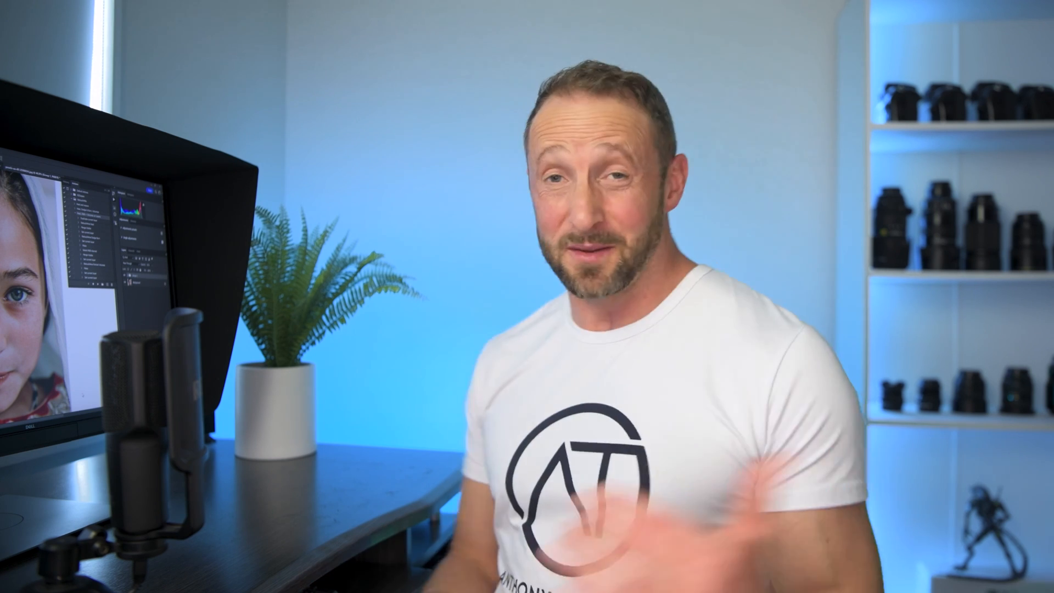